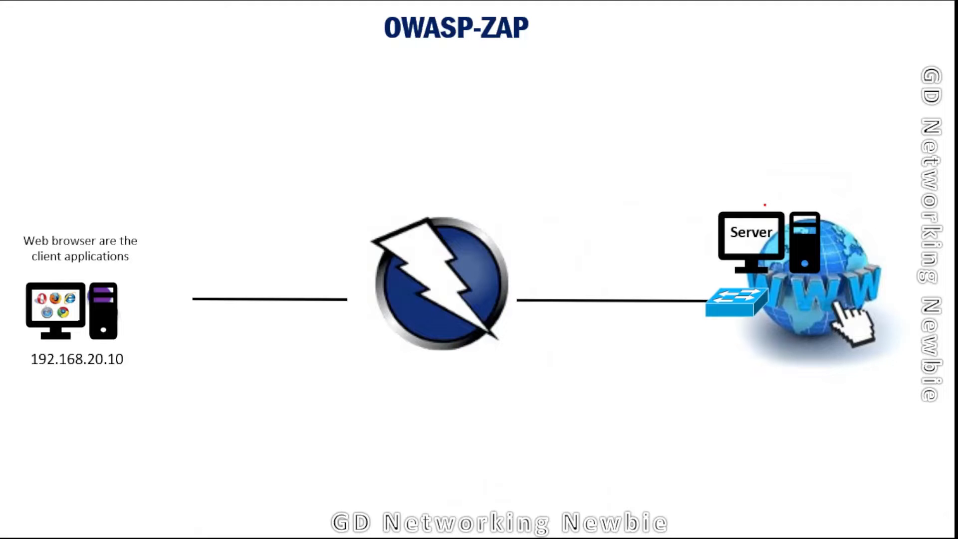
key("Right")
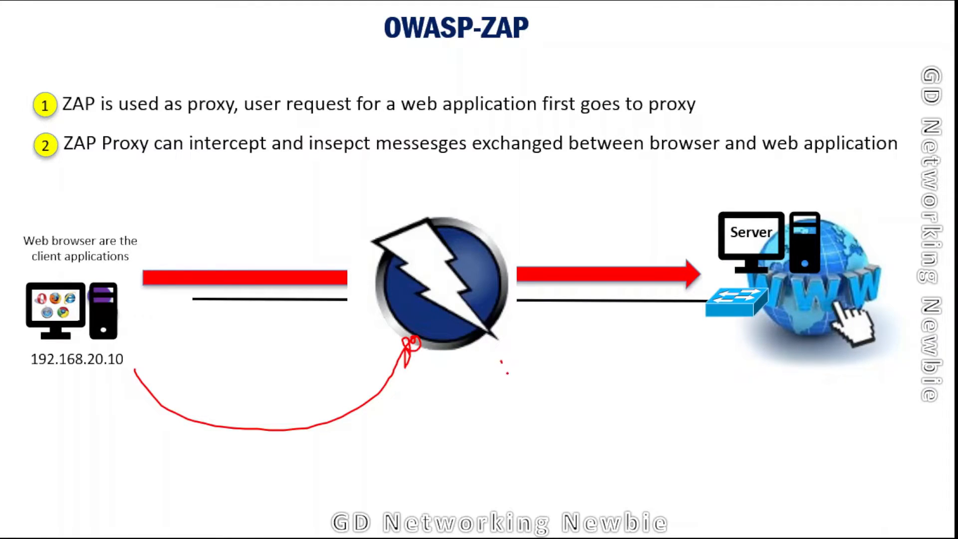
mouse_move(501, 360)
left_mouse_down()
mouse_move(749, 442)
mouse_move(804, 347)
left_mouse_up()
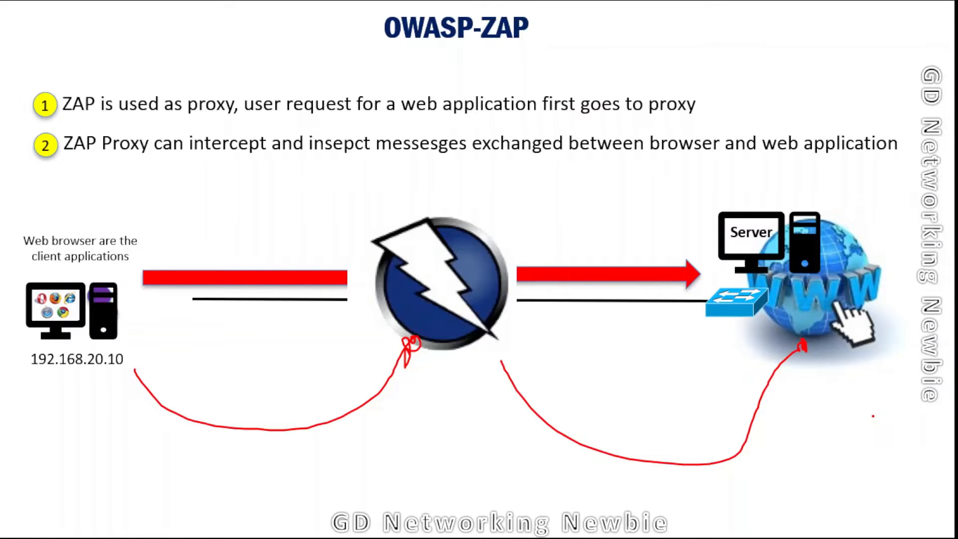
- Switch to the Kali Linux machine, run sudo apt-get install zaproxy in a new terminal and submit the sudo password
key("alt+Tab")
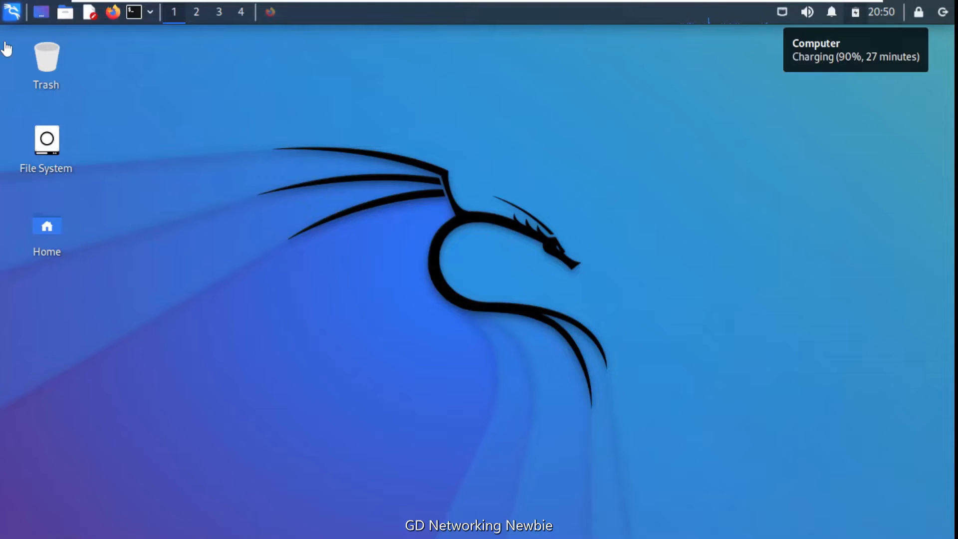
left_click(135, 13)
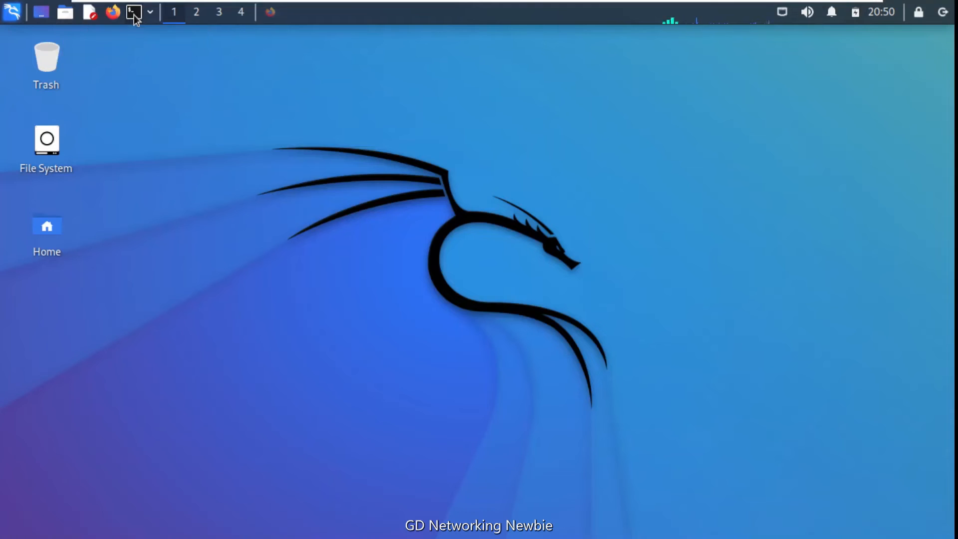
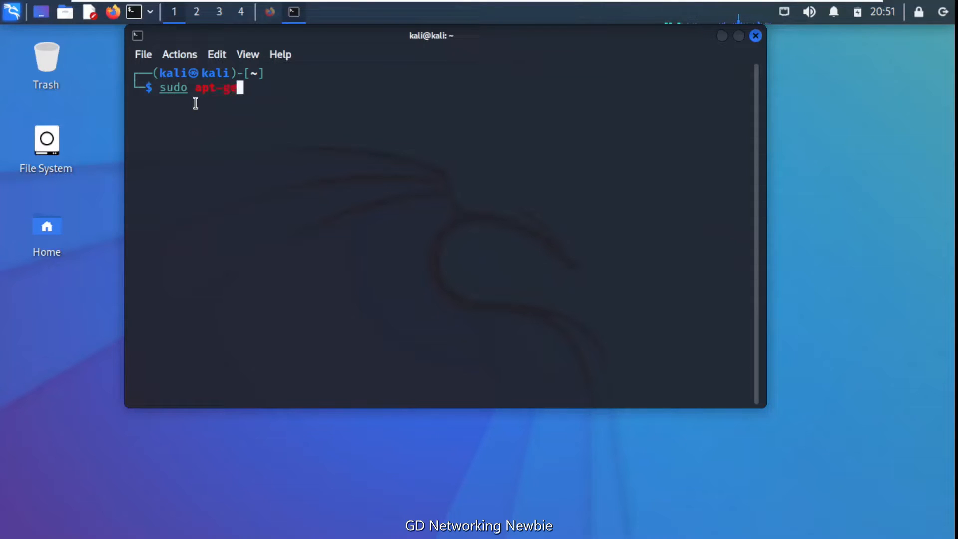
type("install ")
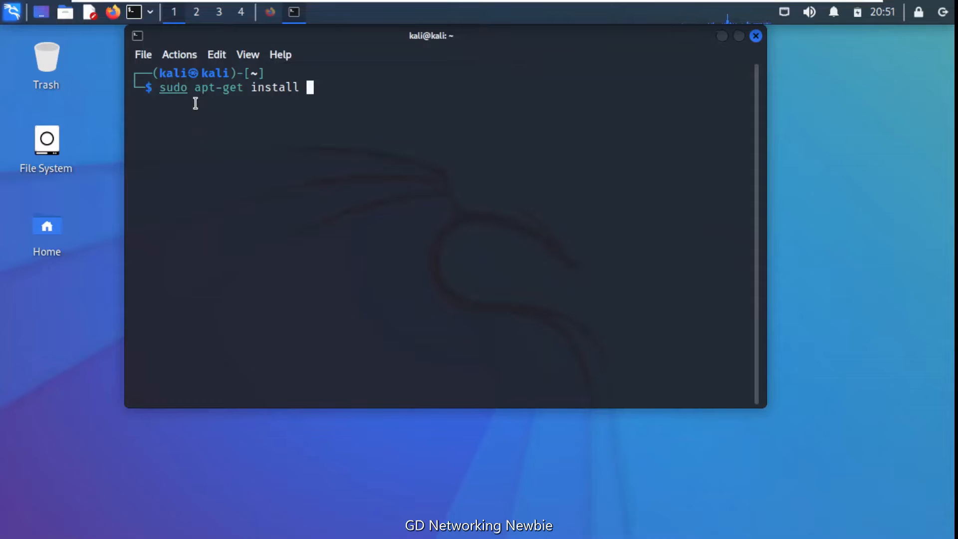
type("zaproxy")
key("Return")
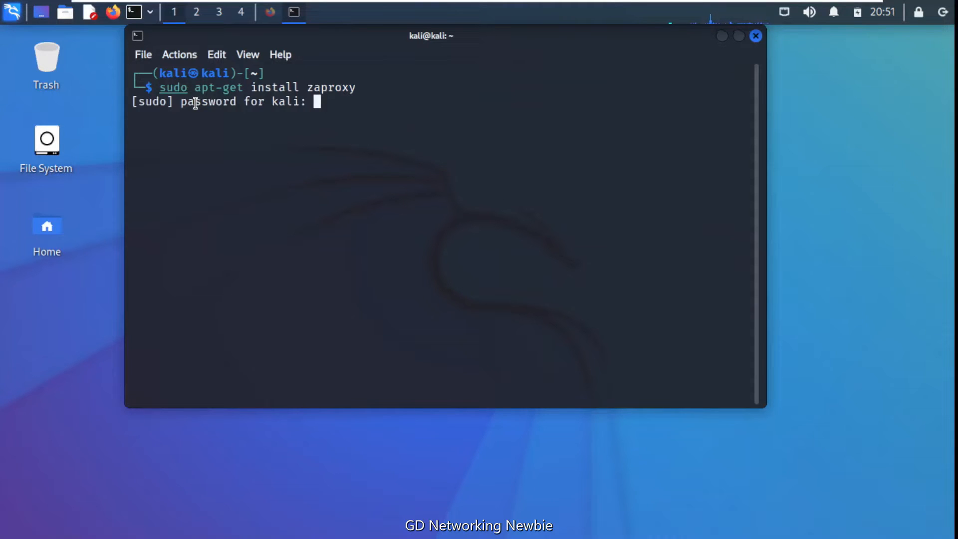
key("Return")
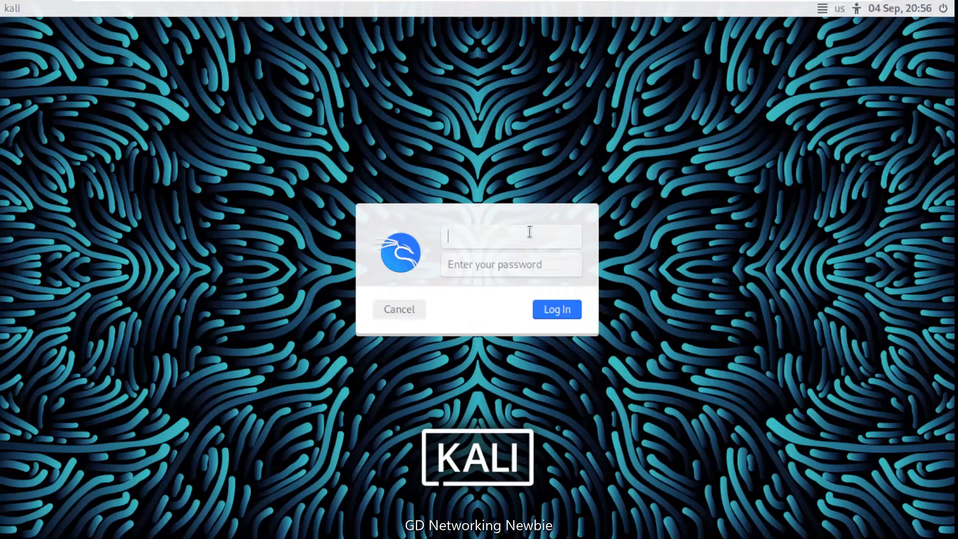
- Log in to the Kali desktop with the account's username and password
type("kali")
key("Tab")
type("kali")
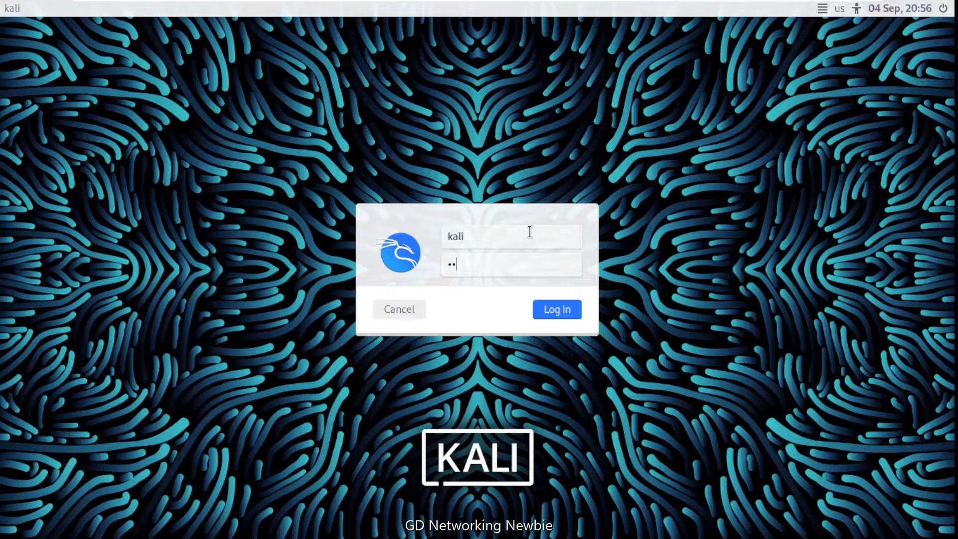
key("Return")
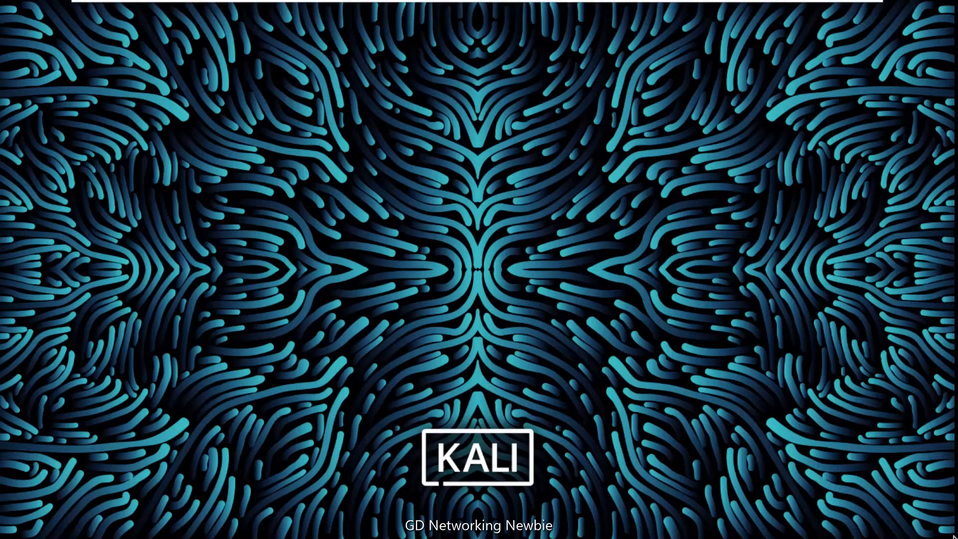
- Switch to the xvwap virtual machine and run ifconfig to check its network address
mouse_move(491, 1)
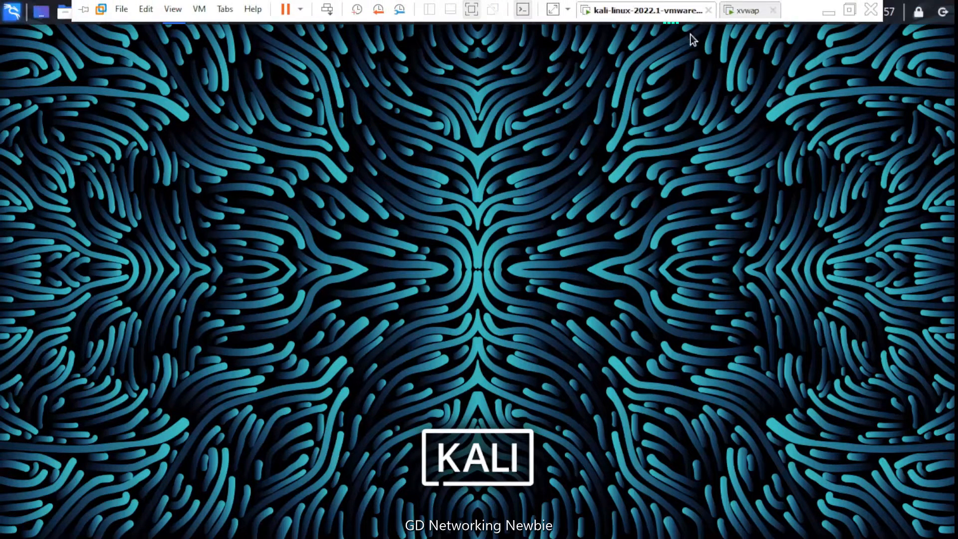
left_click(737, 18)
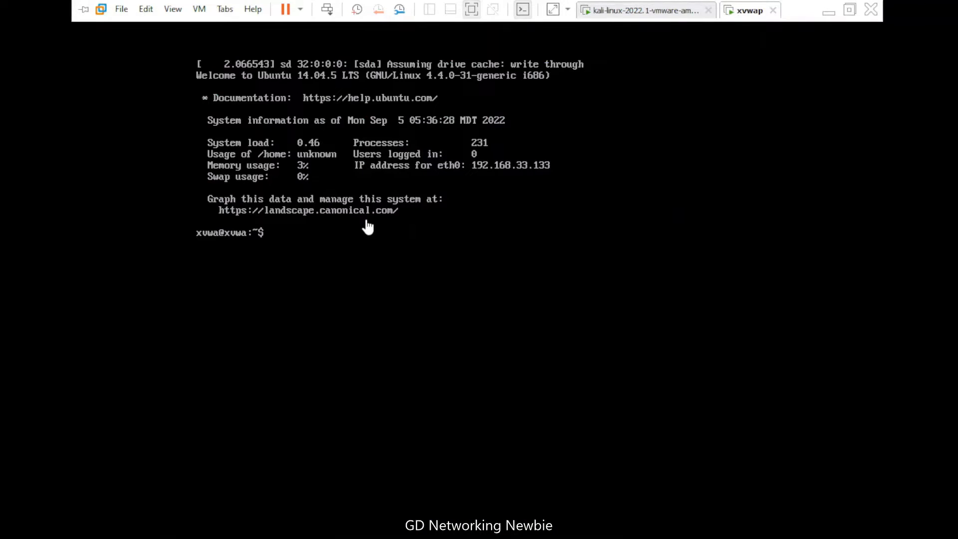
left_click(362, 232)
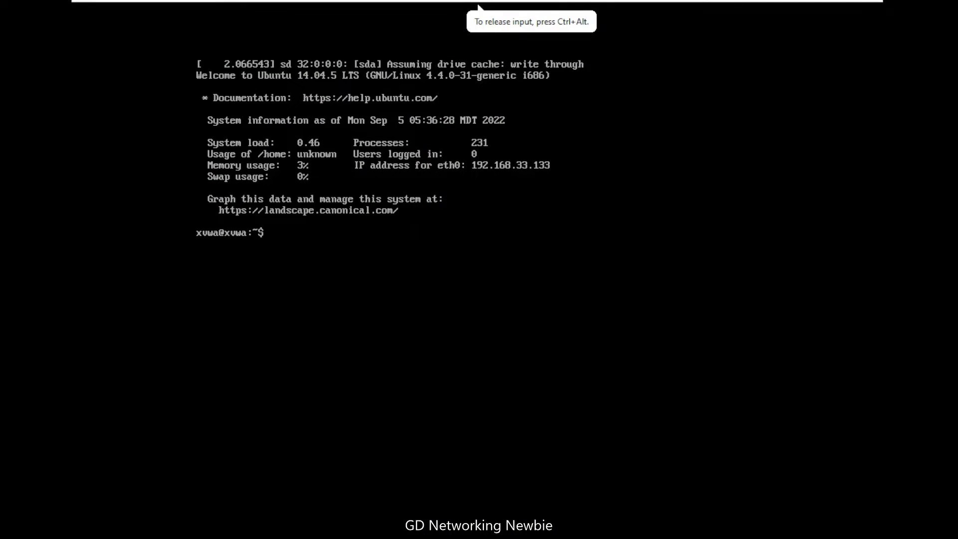
type("ifconfig")
key("Return")
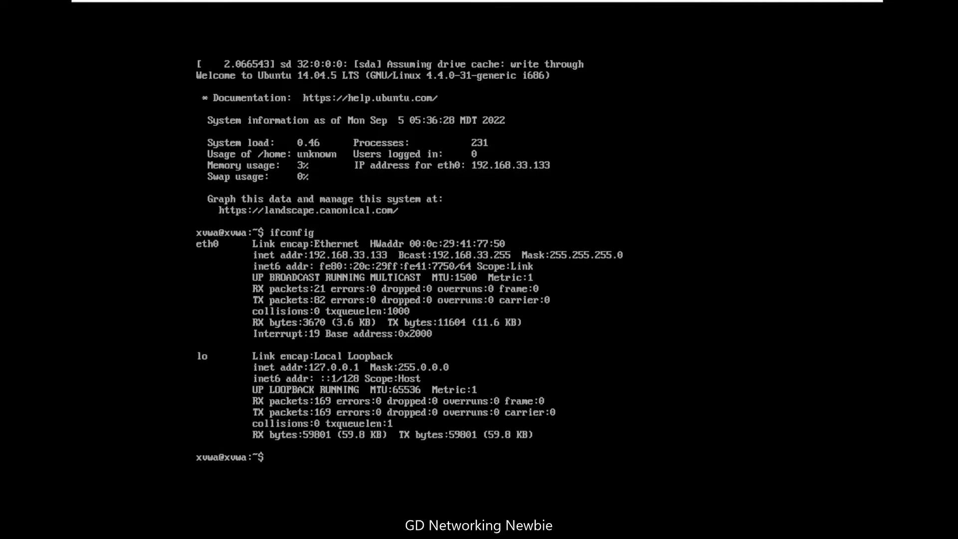
key("ctrl+alt")
left_click(174, 290)
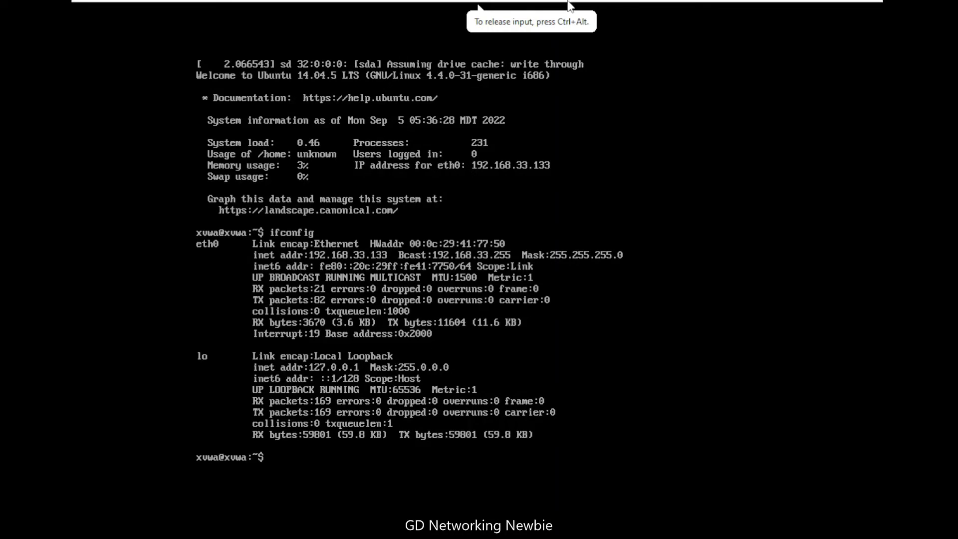
- Return to the Kali virtual machine and run ifconfig in a new terminal to check its network address
left_click(623, 7)
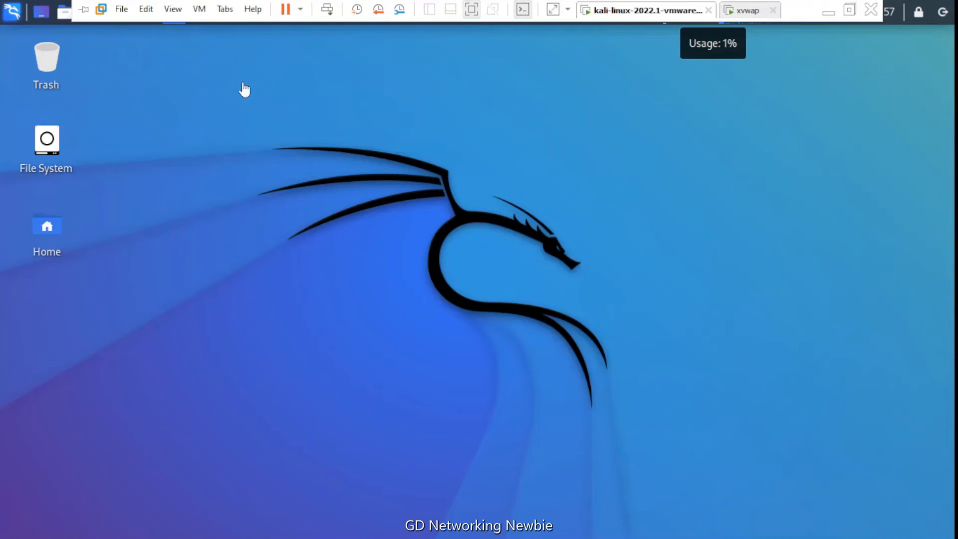
left_click(134, 12)
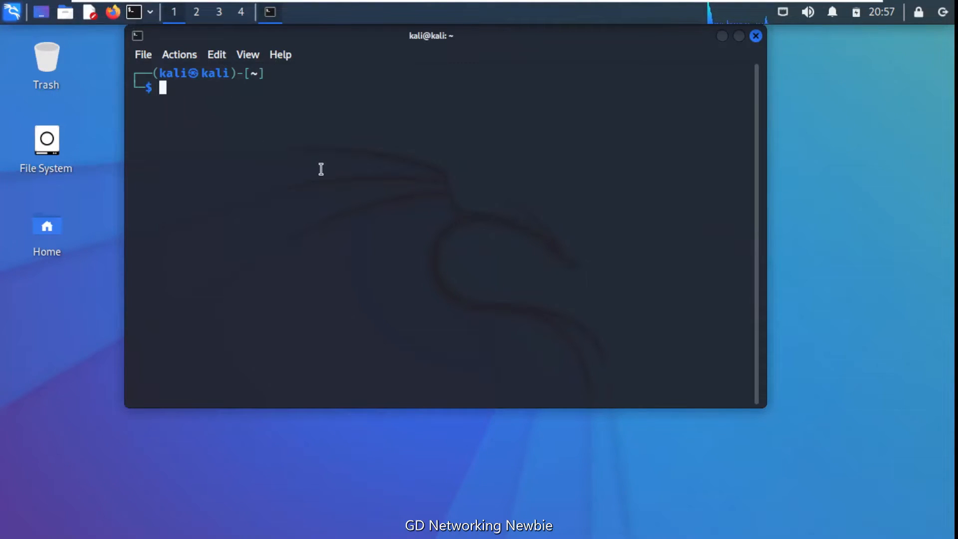
type("ifconfig")
key("Return")
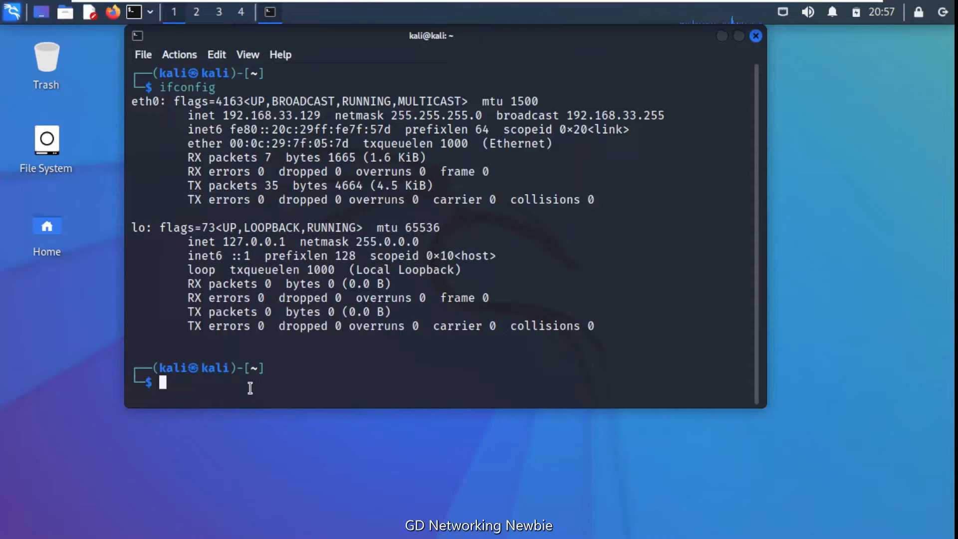
- Test connectivity by pinging 192.168.33.133, suspend the ping and close the terminal
type("ping 192")
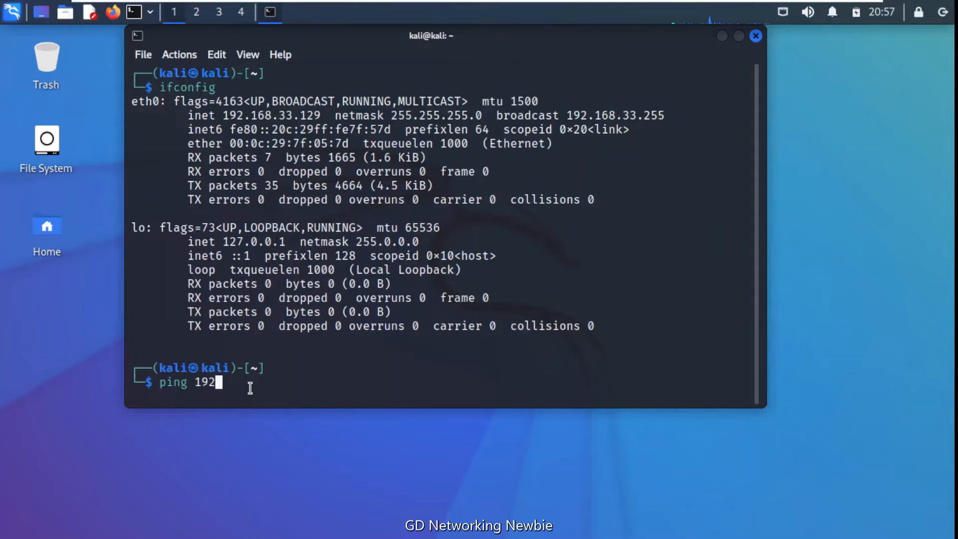
type(".168.33.133")
key("Return")
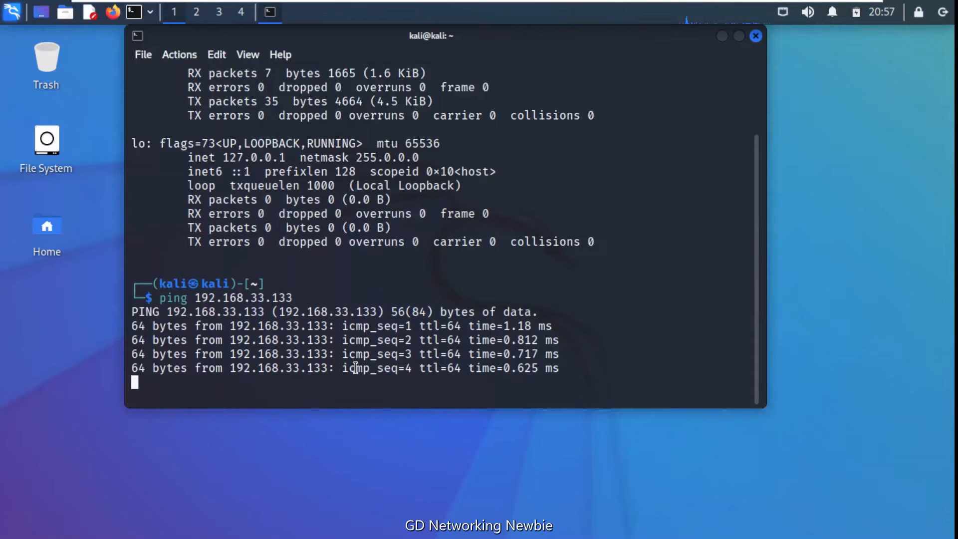
key("ctrl+z")
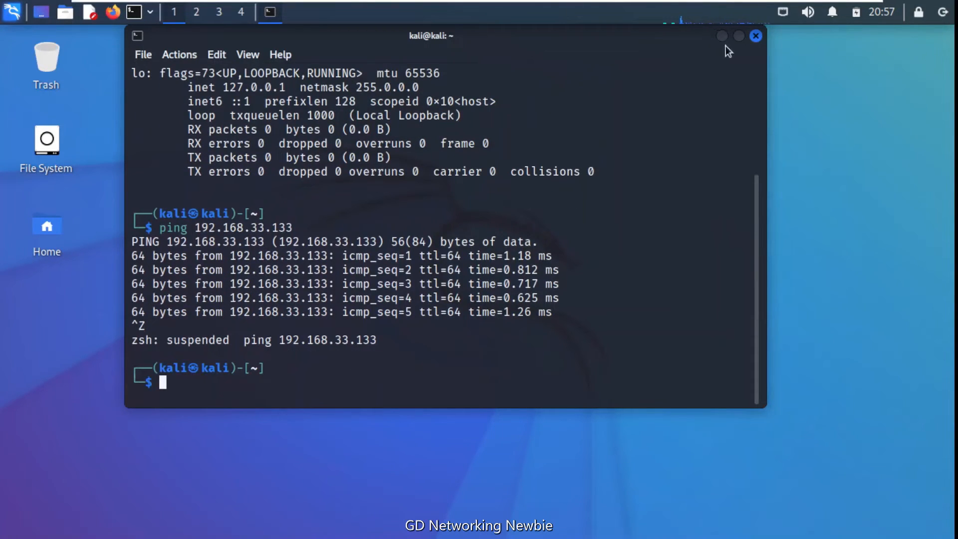
left_click(756, 36)
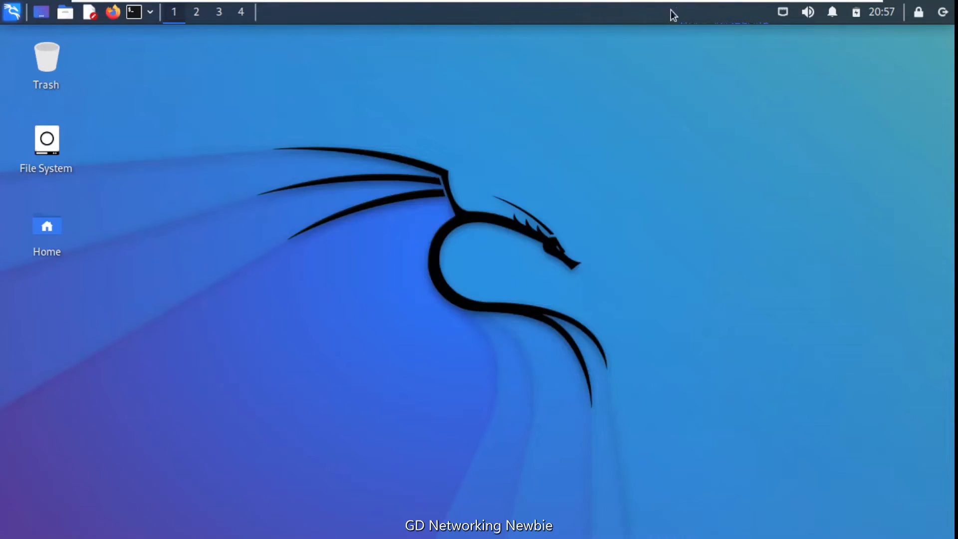
mouse_move(738, 6)
left_click(114, 15)
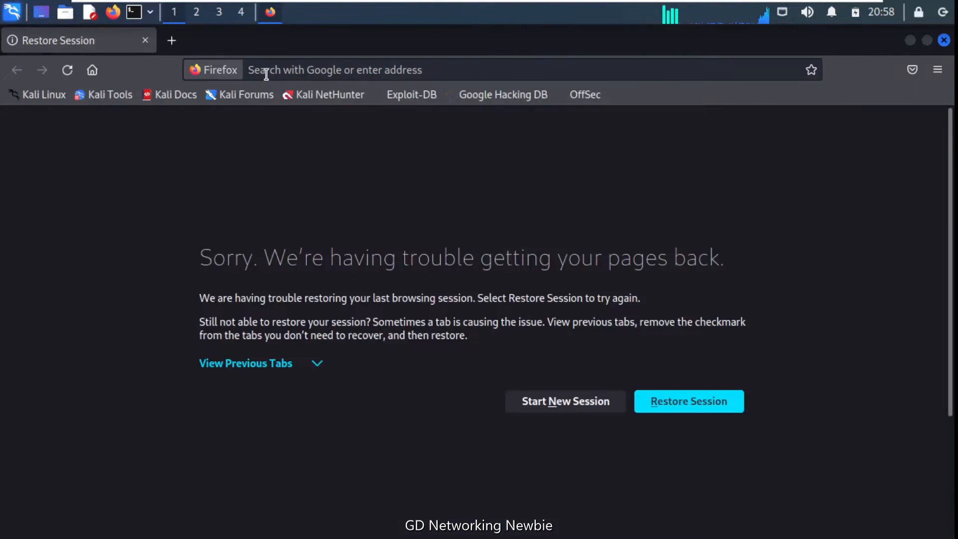
left_click(268, 73)
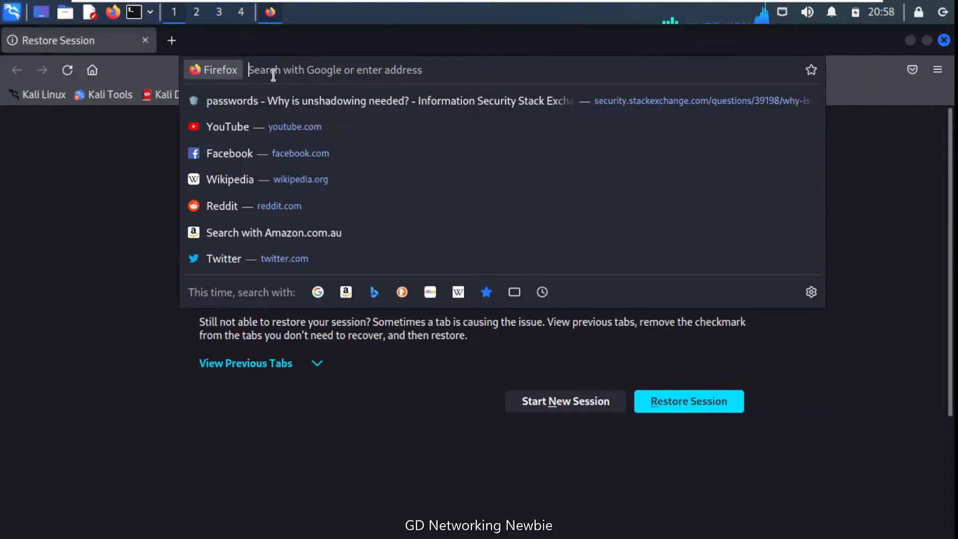
type("http:")
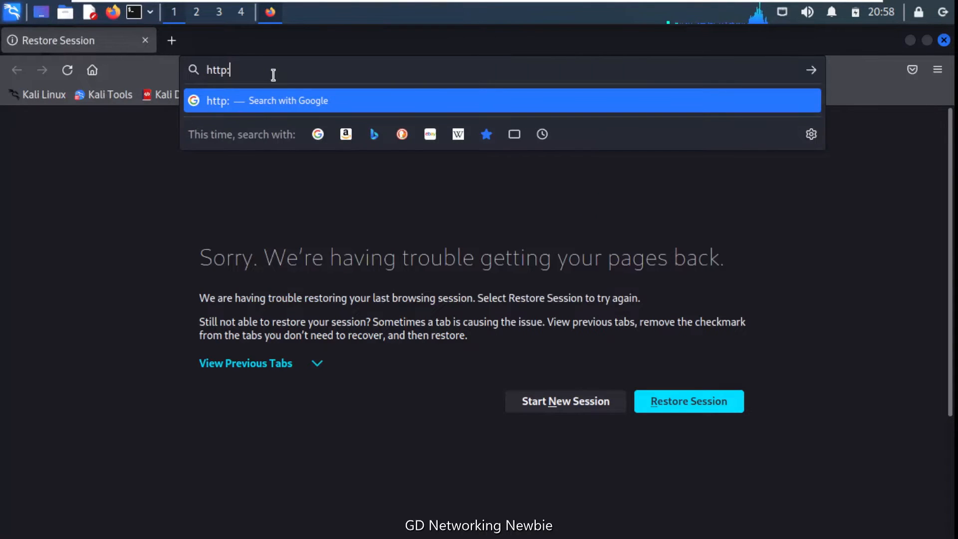
type("//1")
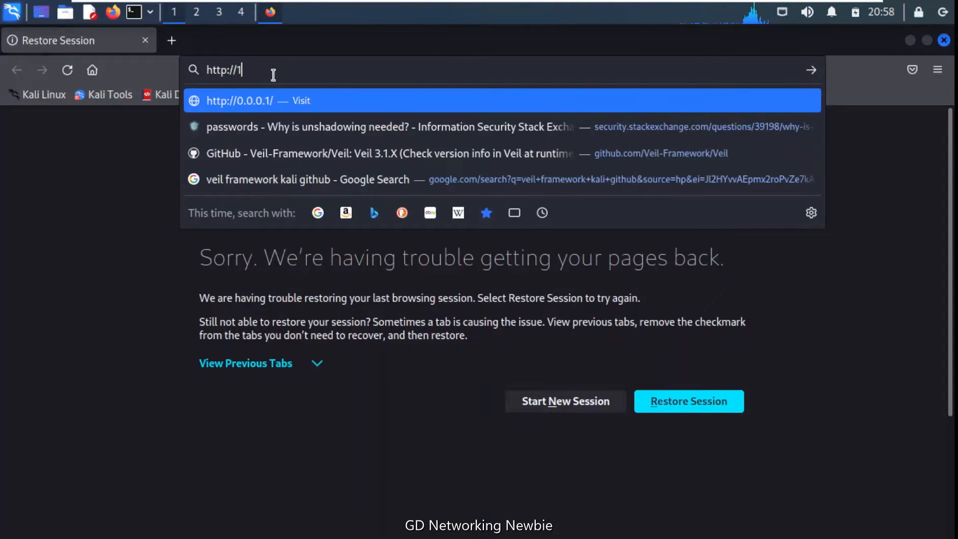
type("92.168.22")
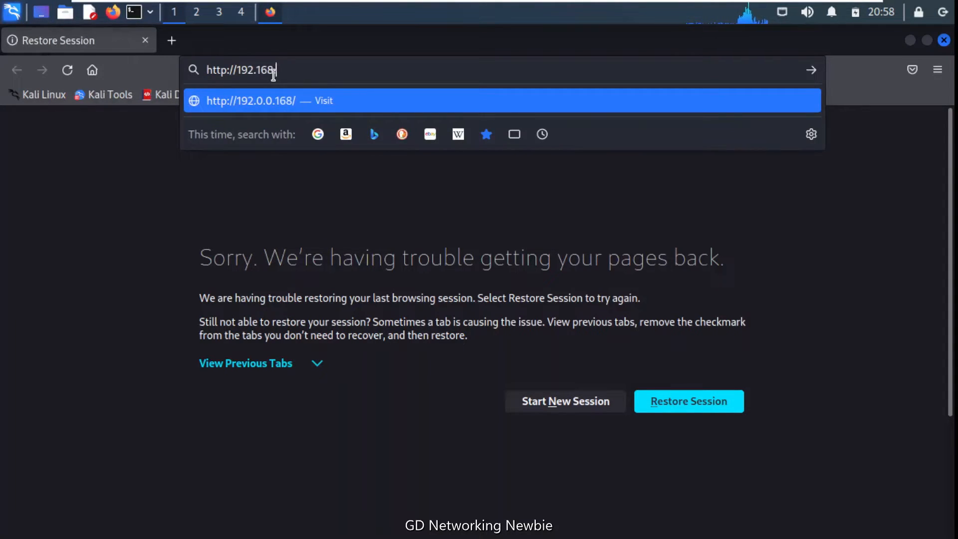
key("BackSpace")
key("BackSpace")
key("BackSpace")
type(".33.133")
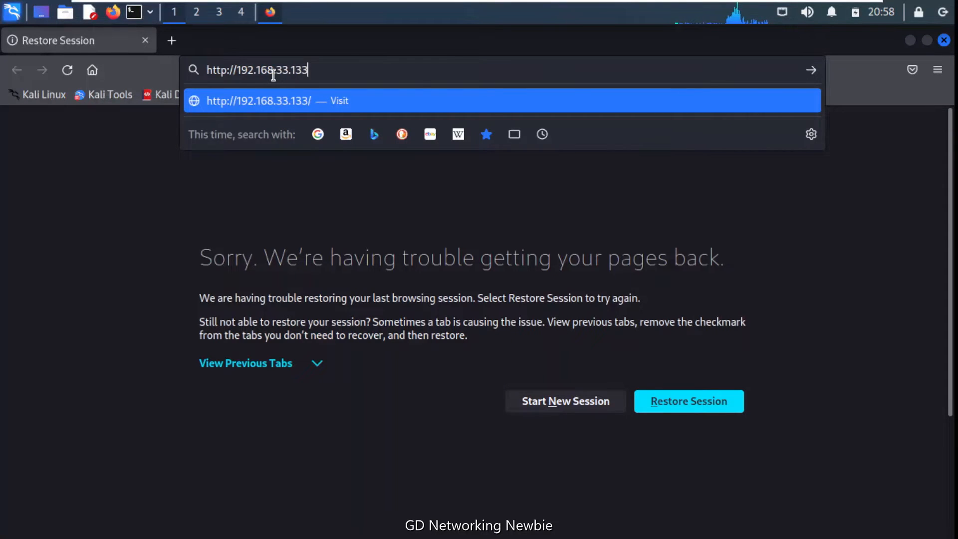
key("Return")
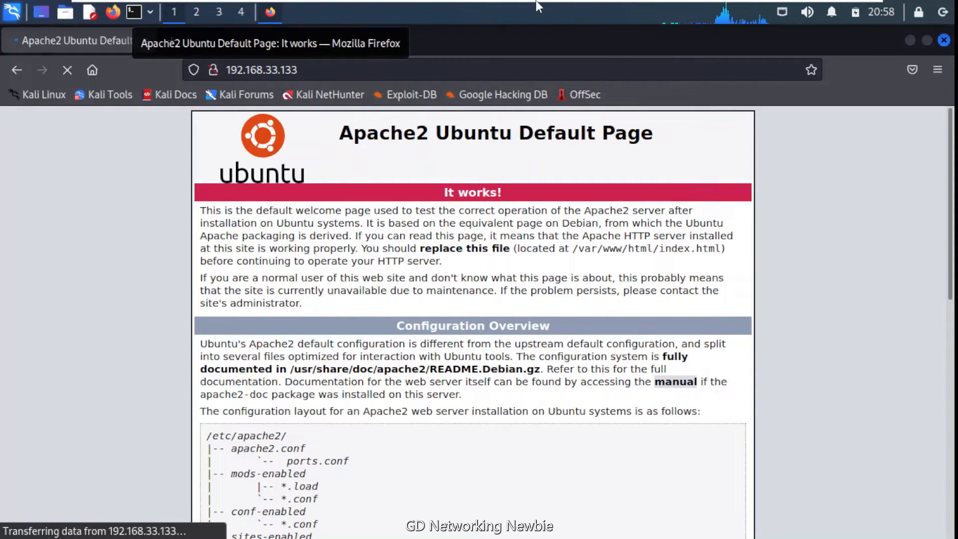
- Load the vulnerable web application at 192.168.33.133/xvwa in the browser
left_click(347, 70)
left_click(348, 69)
type("/xvwa")
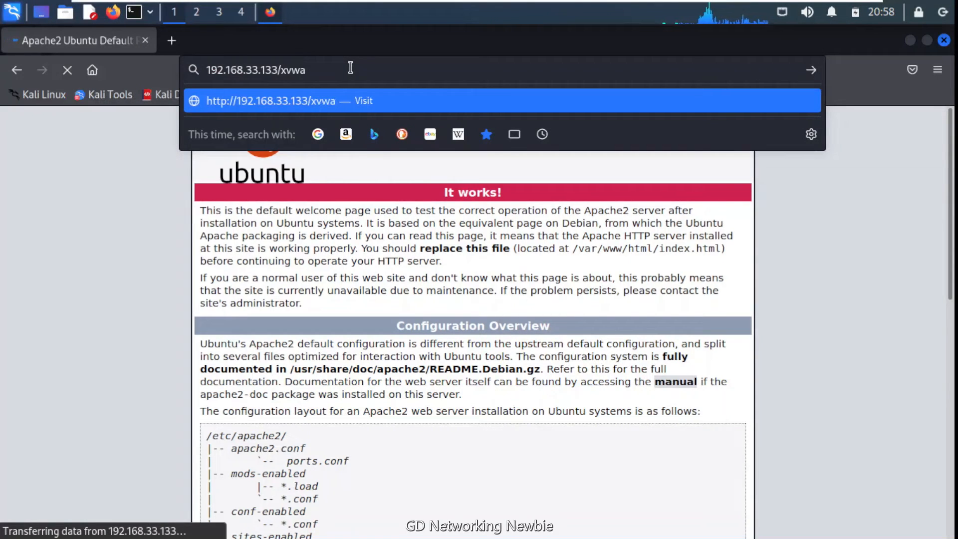
key("Return")
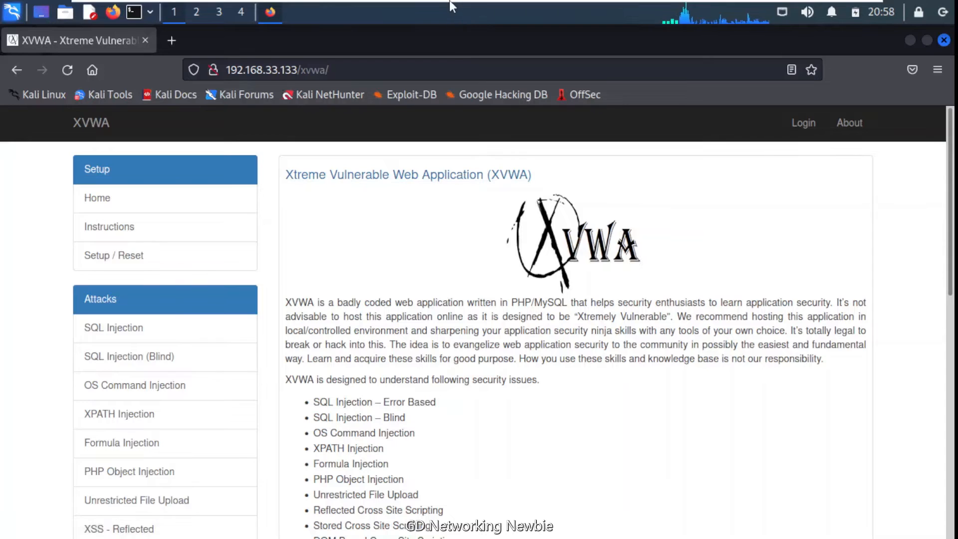
- View the xvwap virtual machine's console again, return to the Kali machine and close Firefox
mouse_move(450, 6)
left_click(732, 14)
left_click(668, 15)
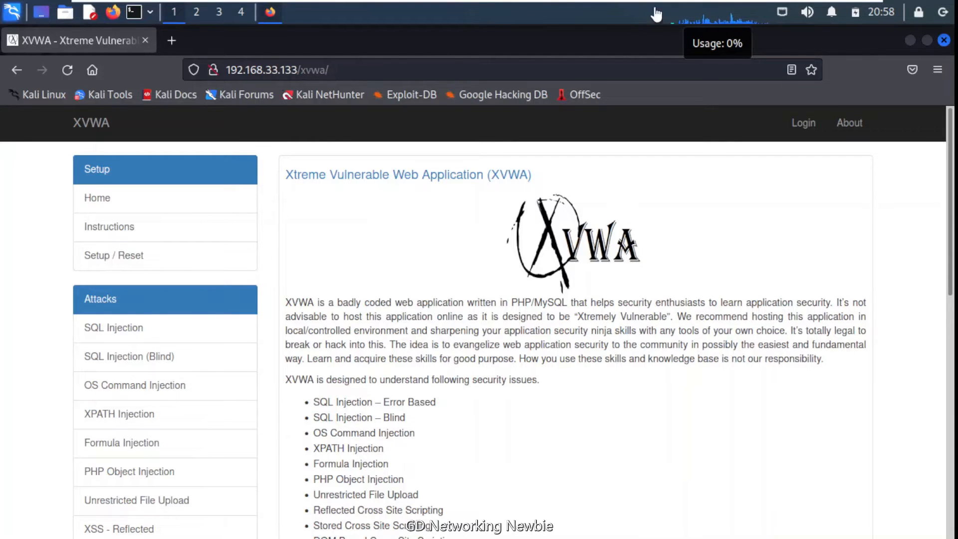
mouse_move(704, 7)
left_click(740, 11)
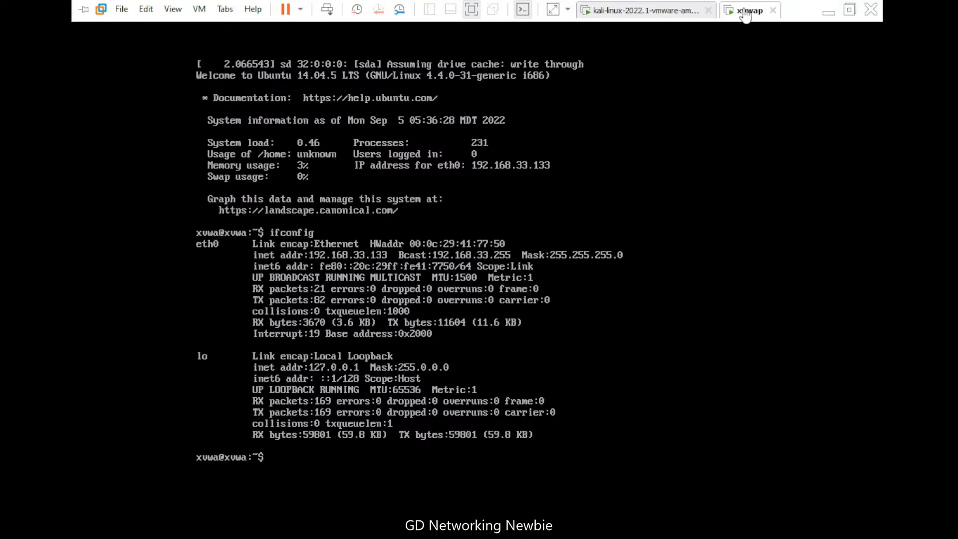
left_click(634, 12)
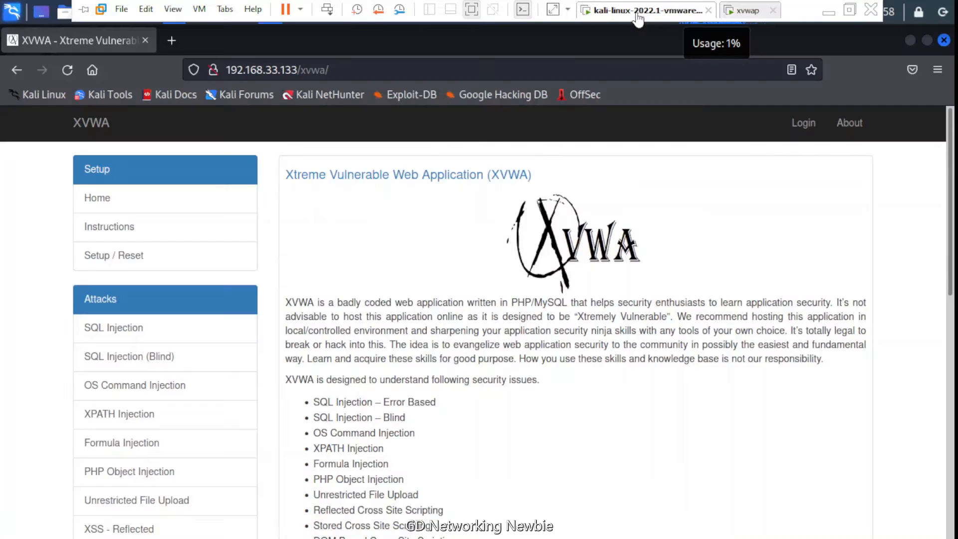
left_click(943, 40)
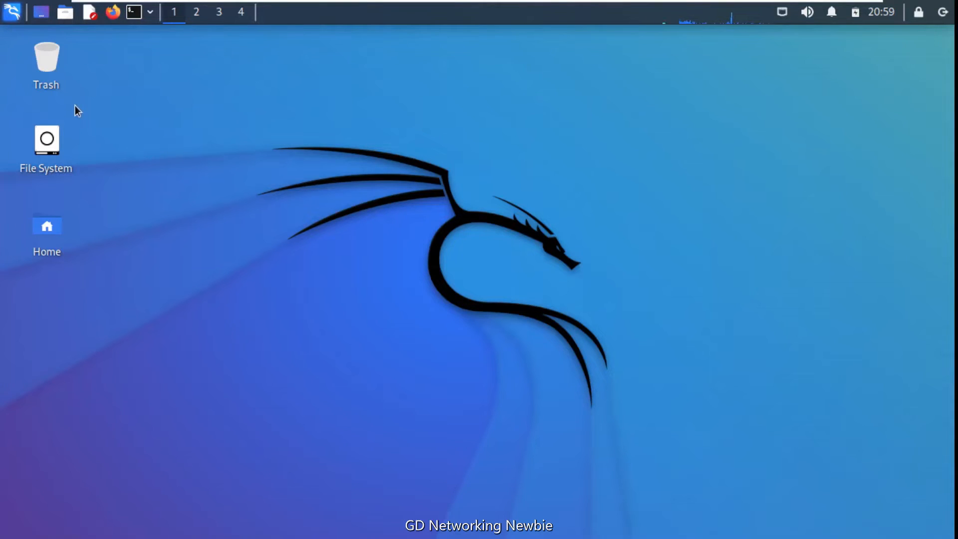
- Search the installed applications for zap and launch it
left_click(12, 15)
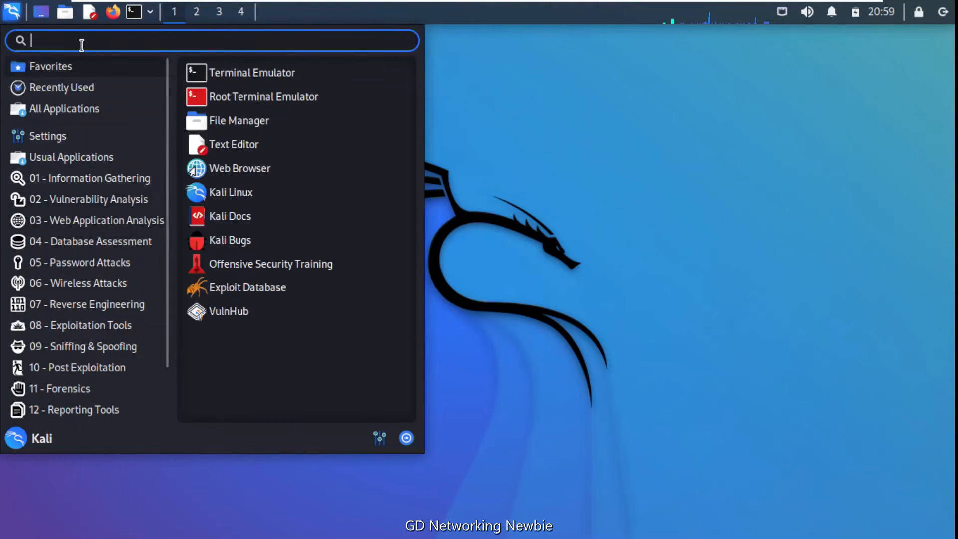
type("zap")
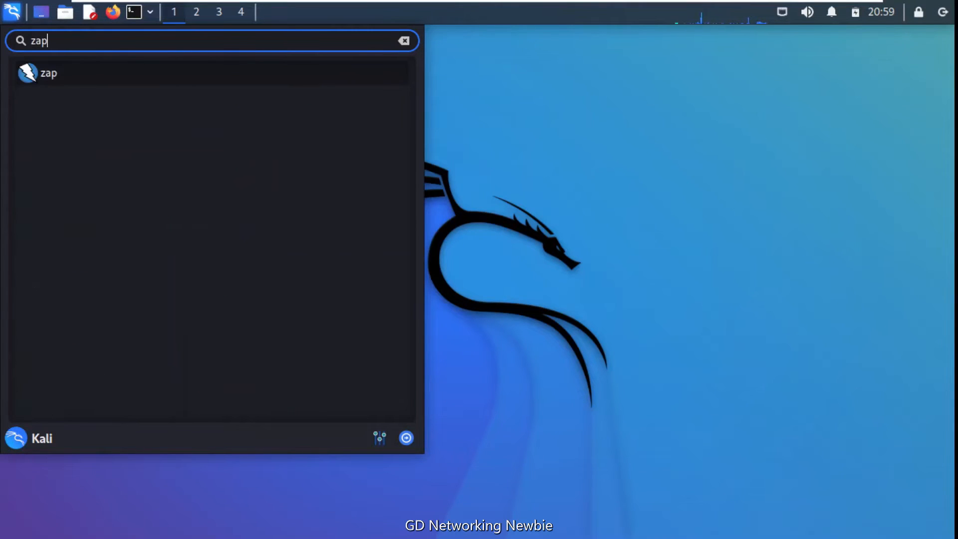
left_click(51, 78)
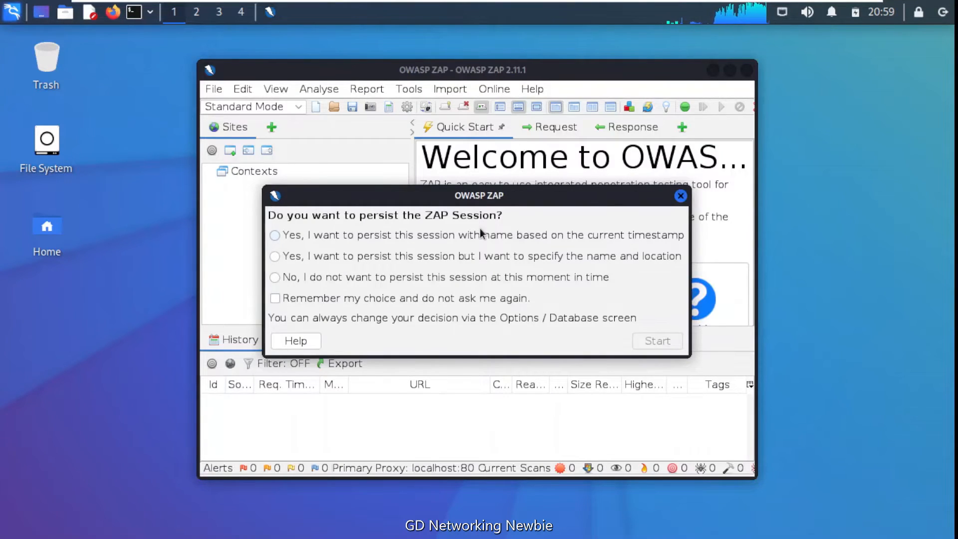
- Start ZAP without persisting the session at this moment in time, and maximize its window
left_click_drag(540, 198, 551, 221)
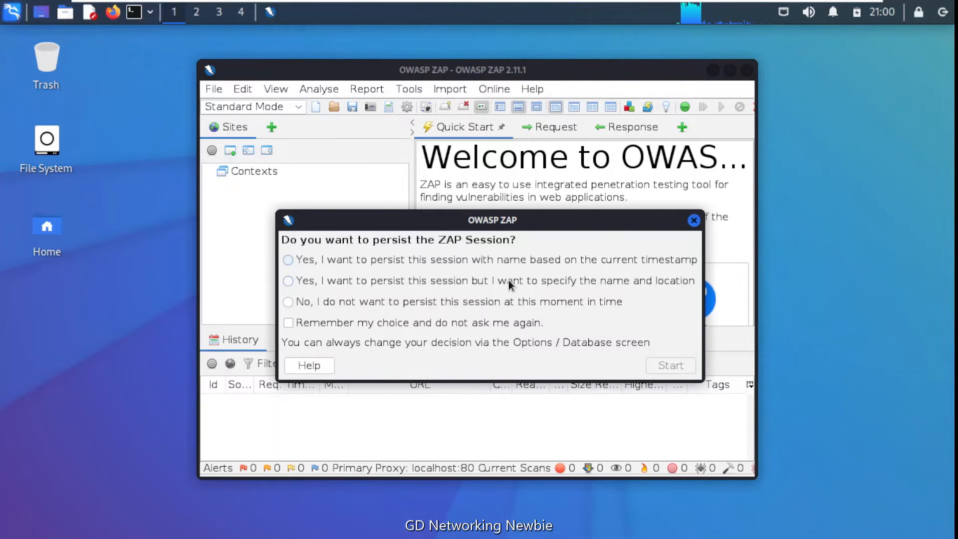
left_click(298, 303)
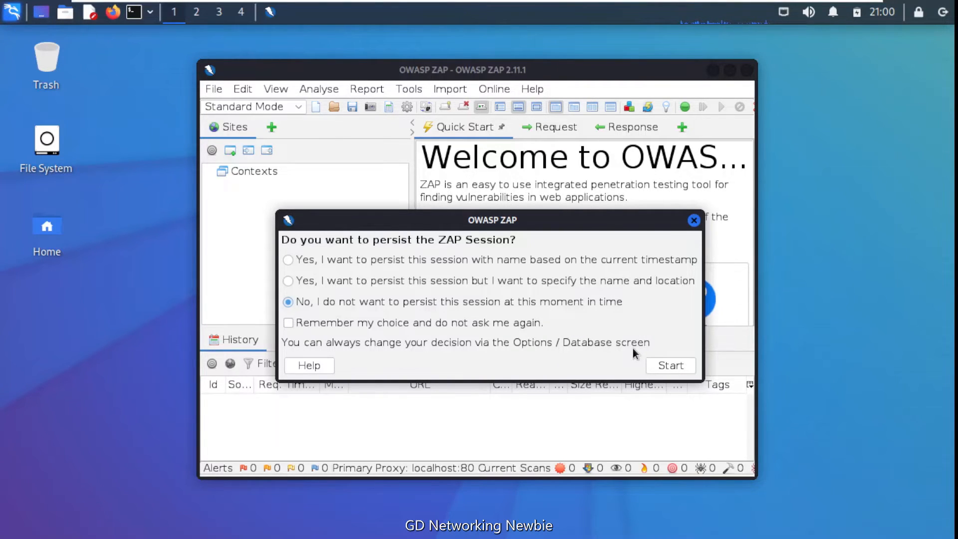
left_click(667, 366)
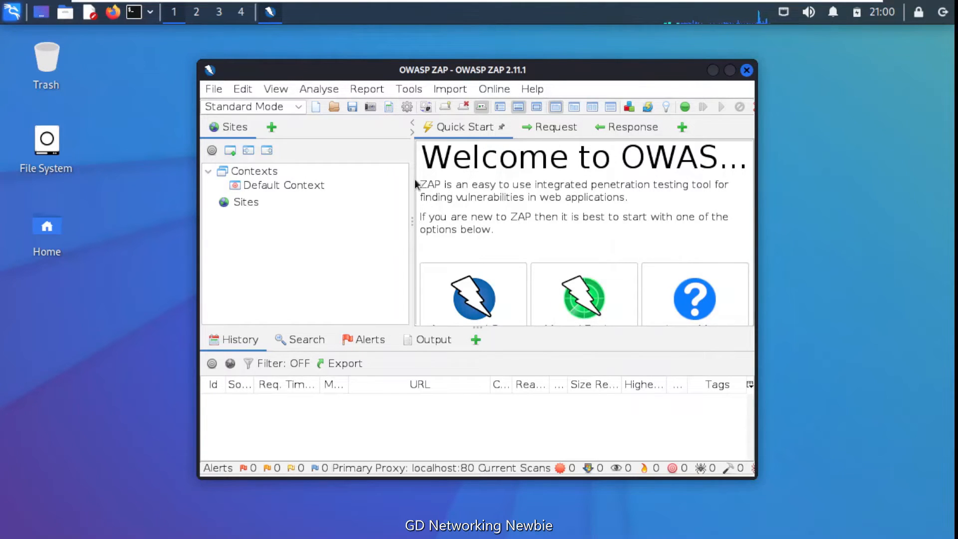
left_click(728, 74)
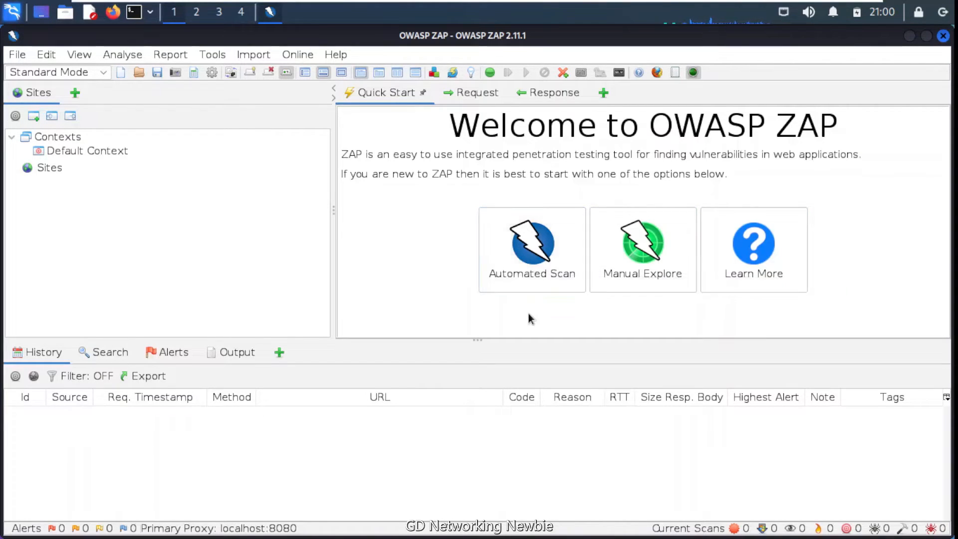
left_click(535, 244)
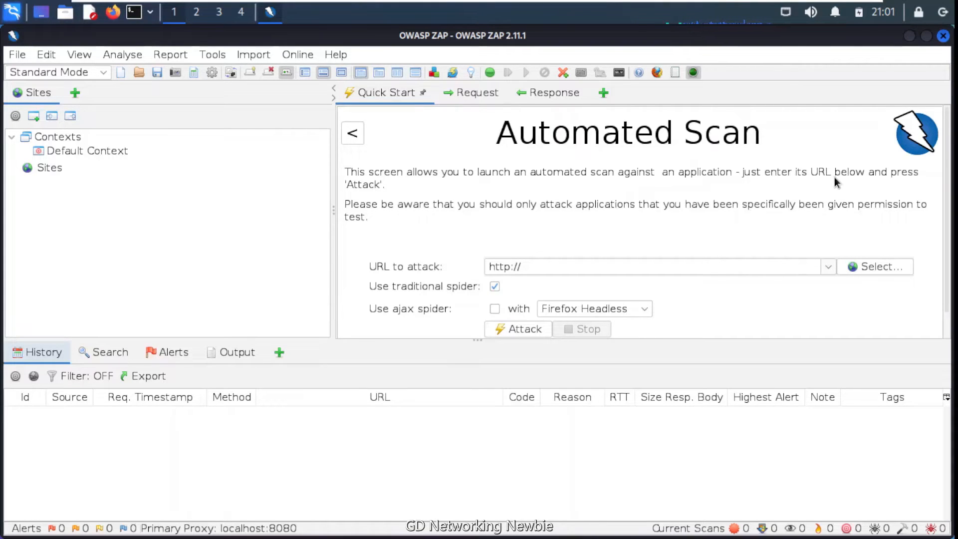
left_click(539, 267)
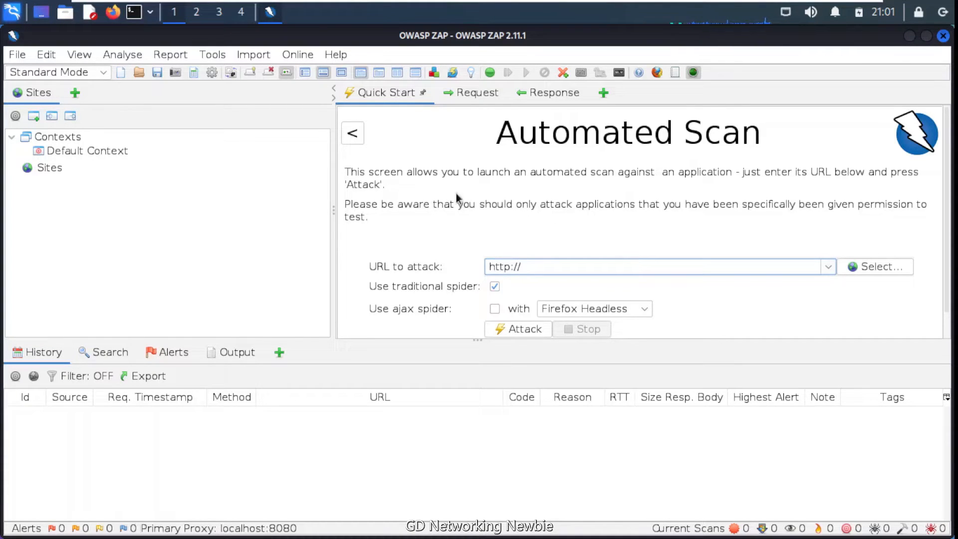
left_click(114, 15)
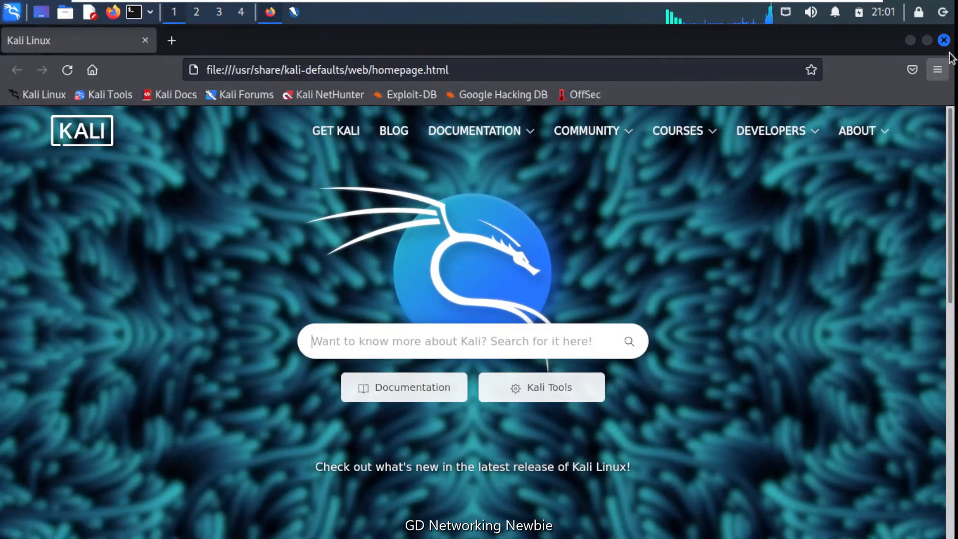
left_click(944, 40)
type("19")
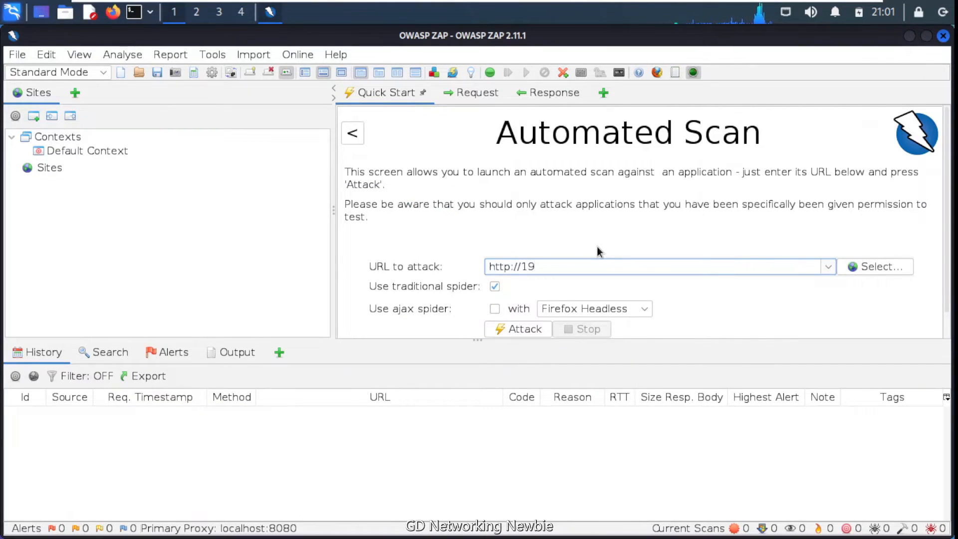
type("2.168.")
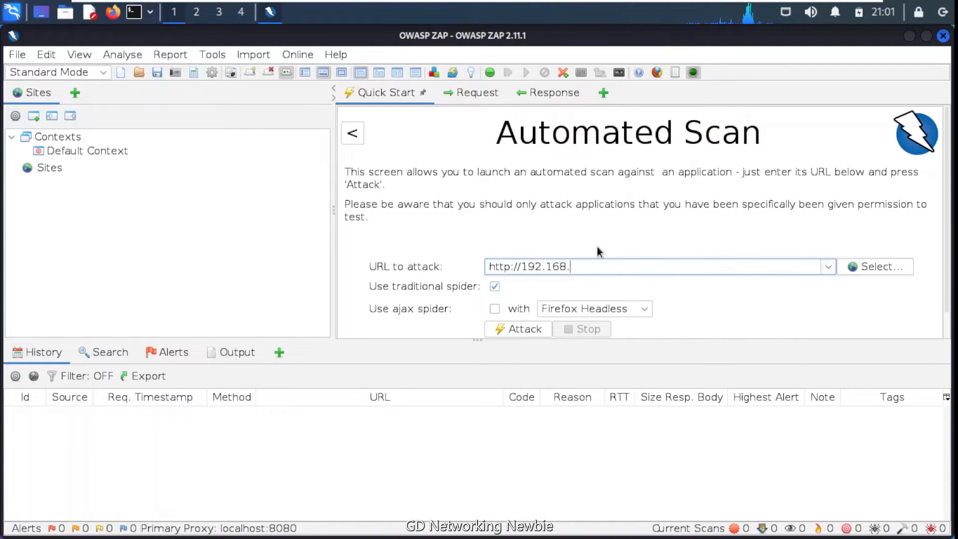
type("33.133/xvwa")
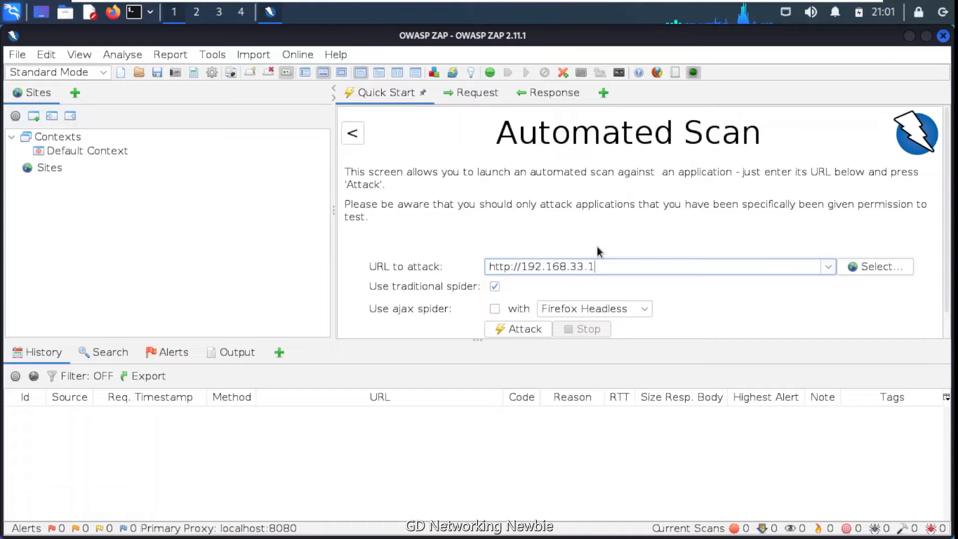
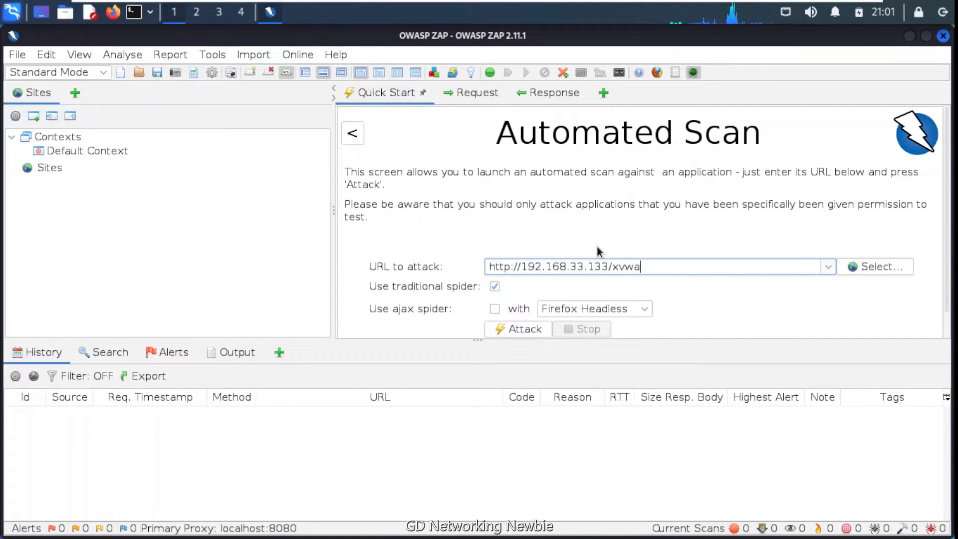
- Review the Automated Scan options, return to the welcome page without attacking and open Manual Explore
left_click_drag(663, 268, 488, 264)
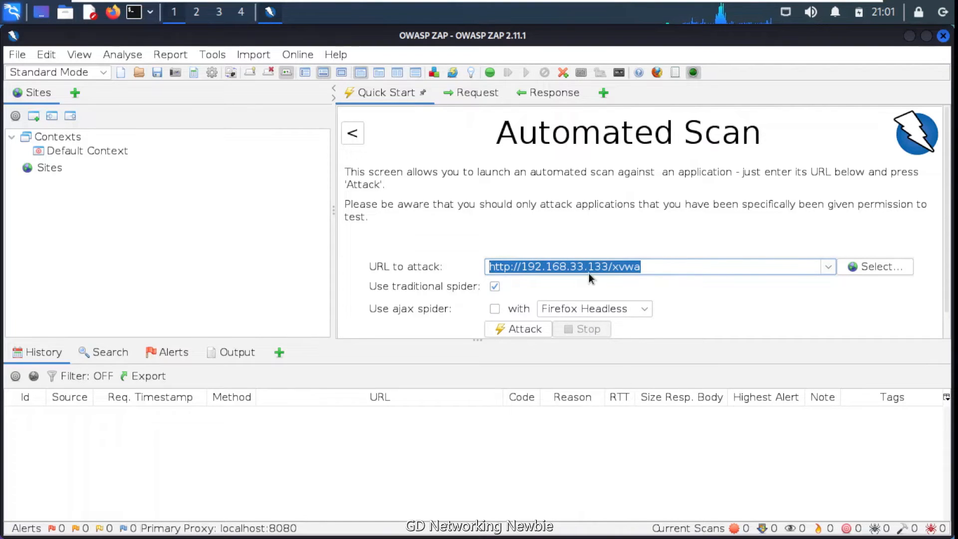
scroll(589, 274, "down", 2)
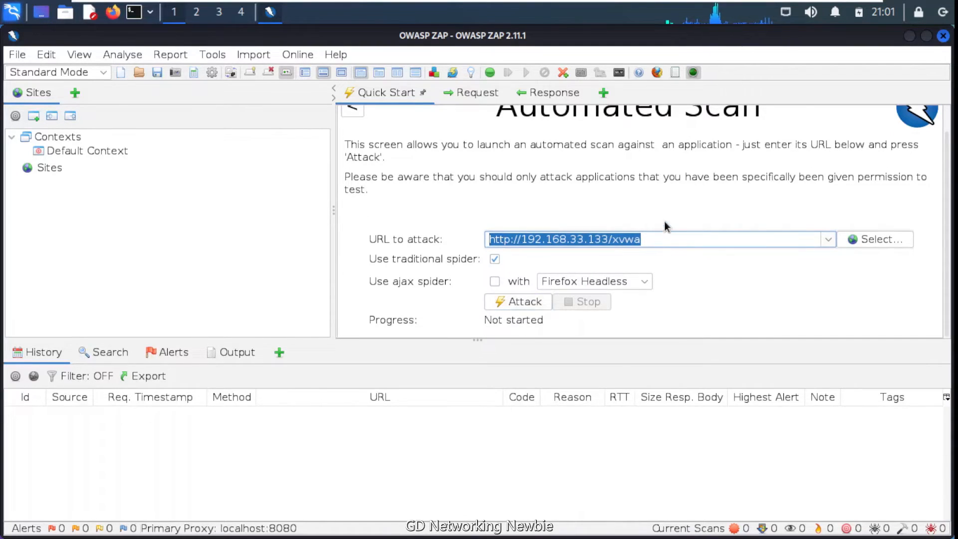
scroll(663, 221, "up", 2)
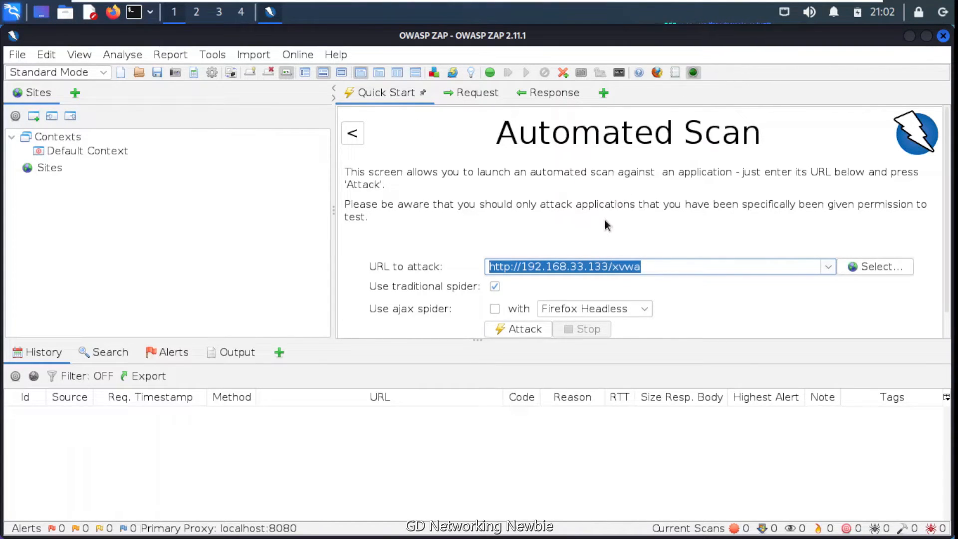
scroll(605, 223, "down", 2)
scroll(649, 259, "up", 2)
left_click(353, 133)
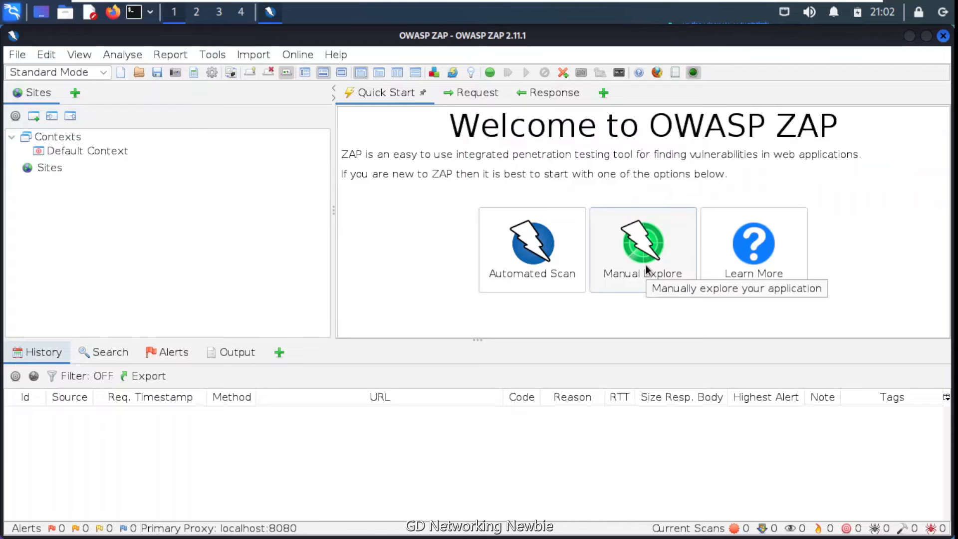
left_click(647, 269)
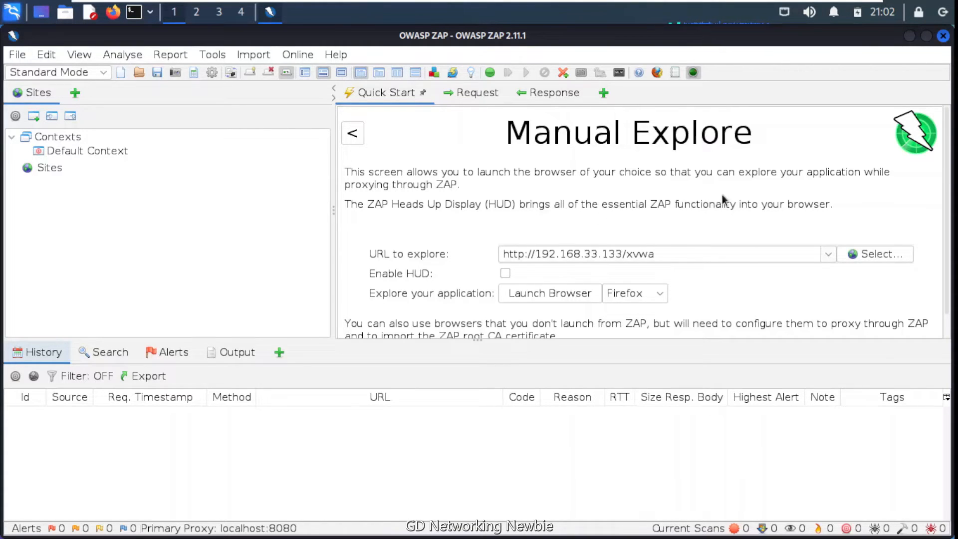
- Check the URL to explore for the XVWA application and enable the HUD for manual exploration
scroll(655, 211, "down", 1)
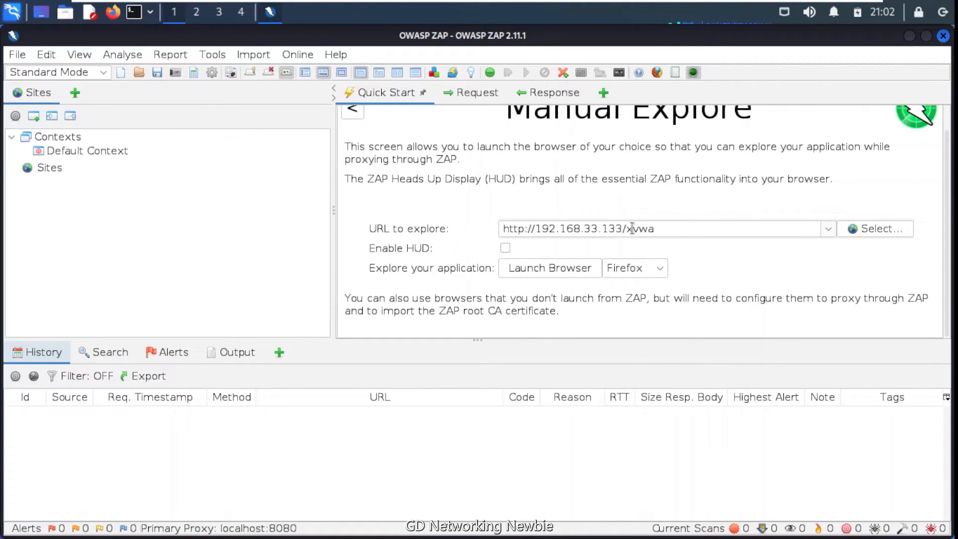
left_click_drag(656, 228, 625, 230)
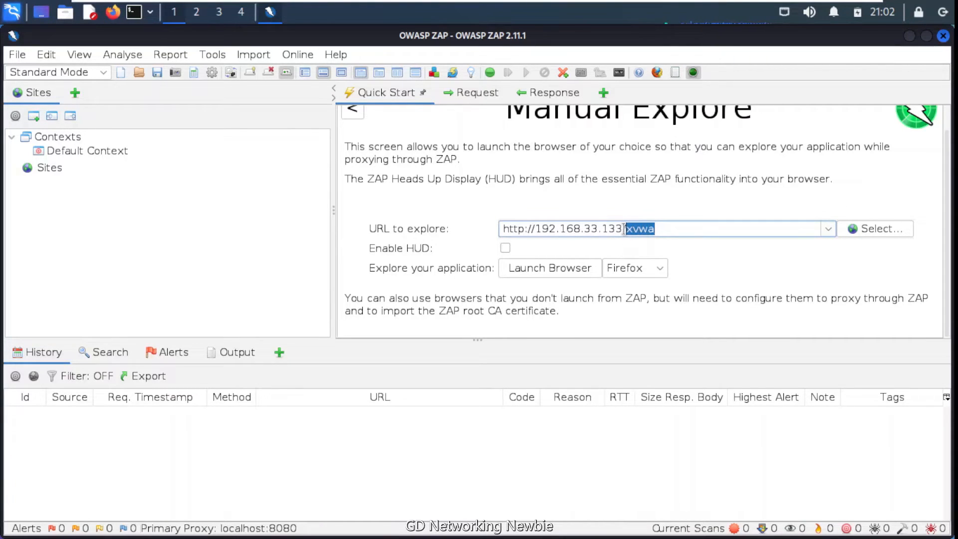
left_click_drag(627, 229, 534, 229)
left_click_drag(657, 231, 634, 230)
left_click(665, 232)
left_click(506, 248)
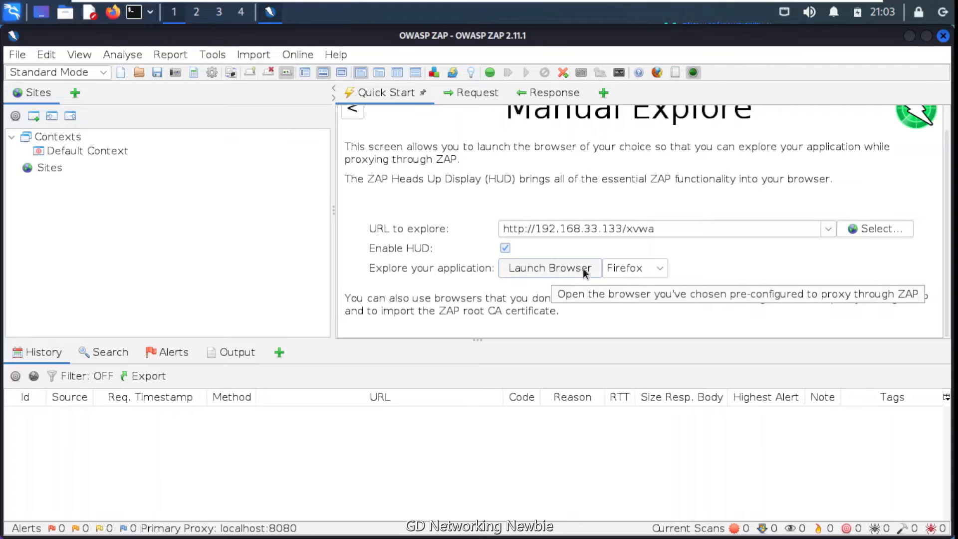
- Choose Firefox as the browser for manual exploration and launch it through the ZAP proxy
left_click(661, 270)
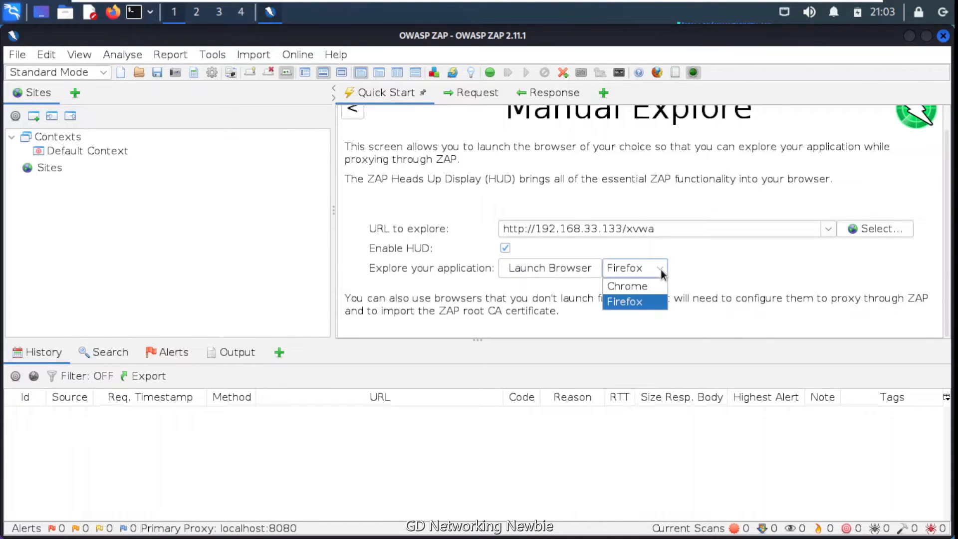
key("Up")
left_click(649, 302)
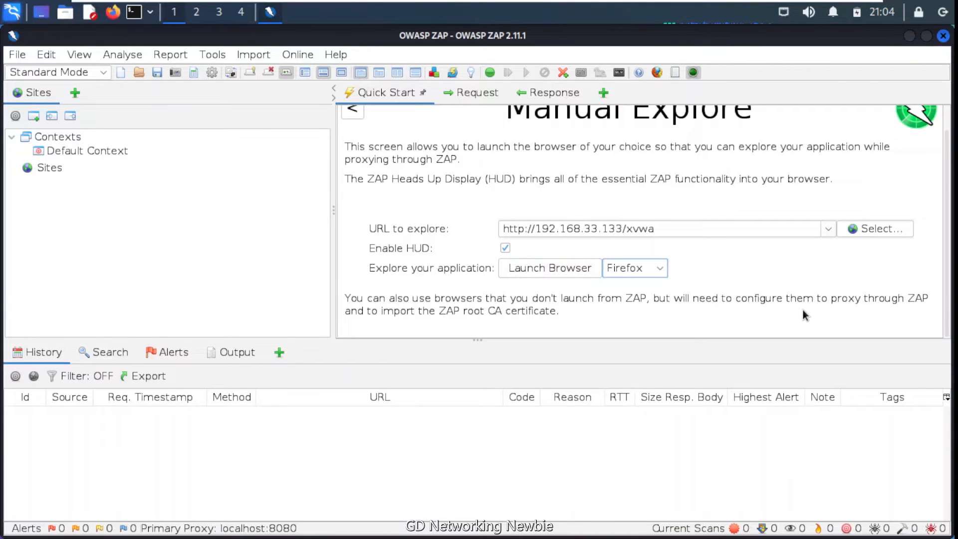
left_click(568, 272)
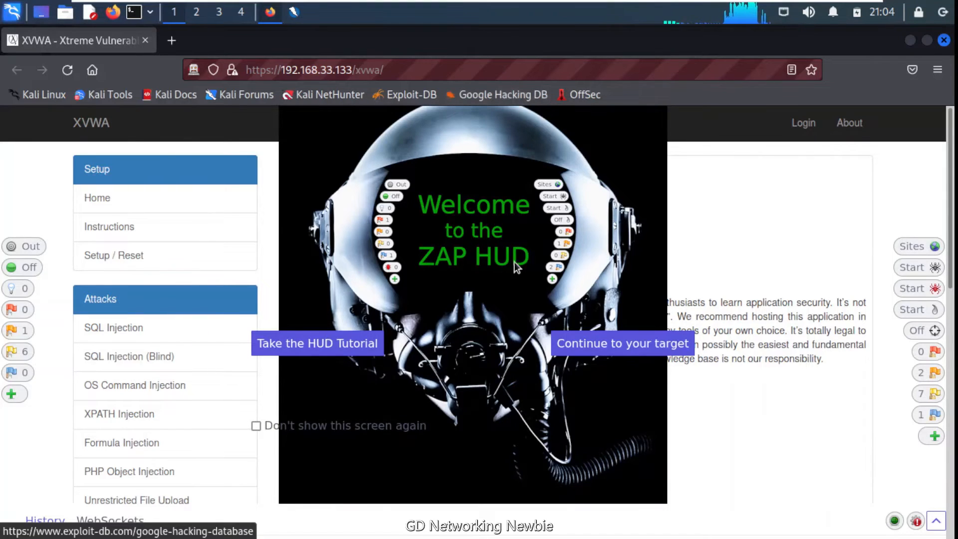
- Open Firefox's network connection settings, examine the manual proxy configuration and close the dialog
left_click(933, 75)
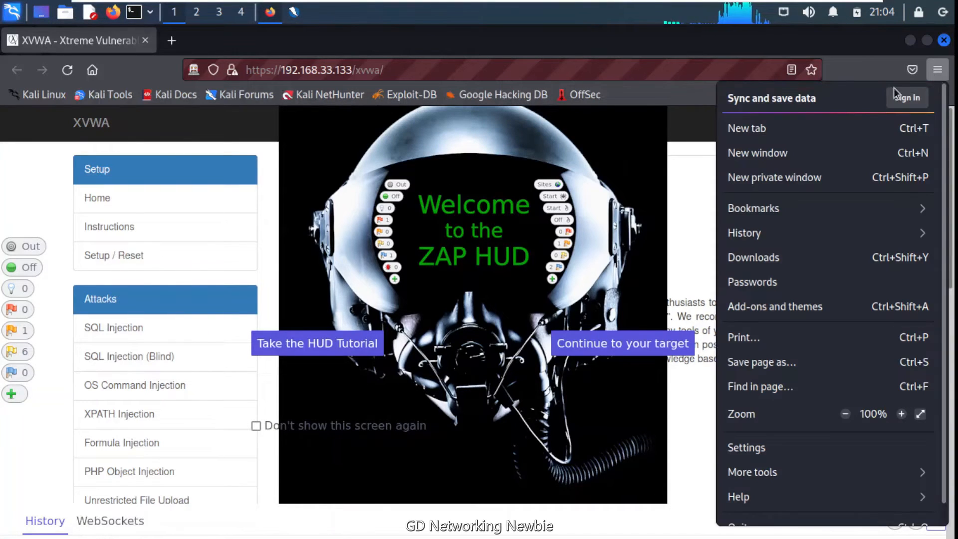
scroll(773, 457, "down", 1)
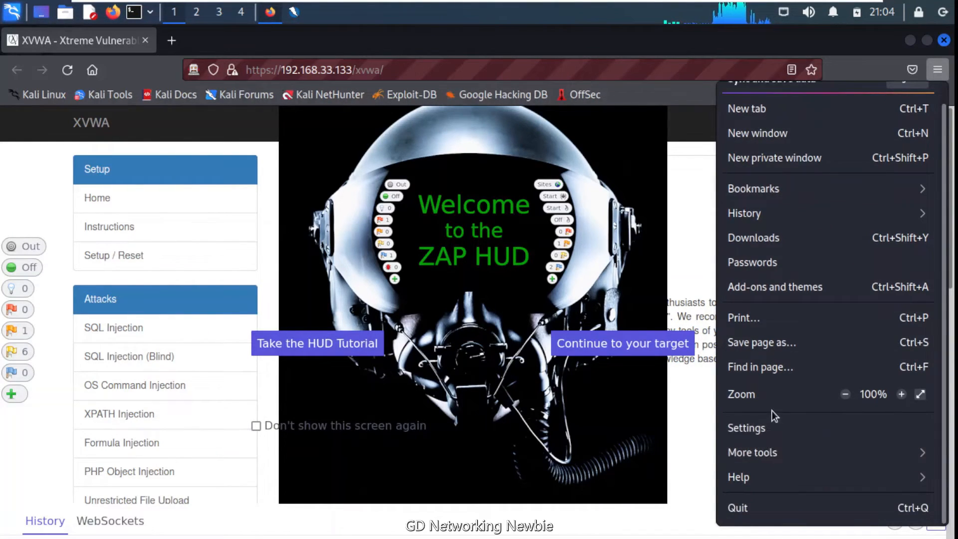
left_click(768, 423)
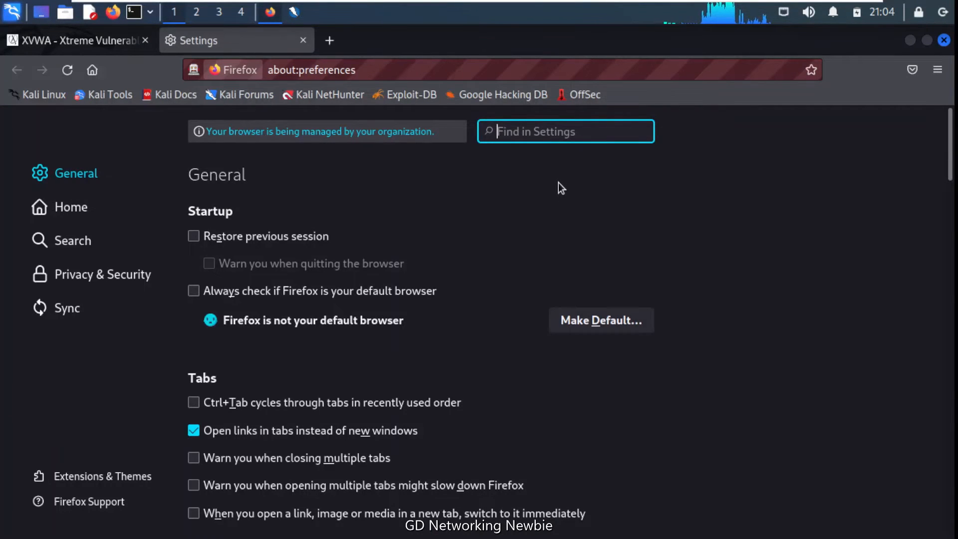
scroll(558, 185, "down", 10)
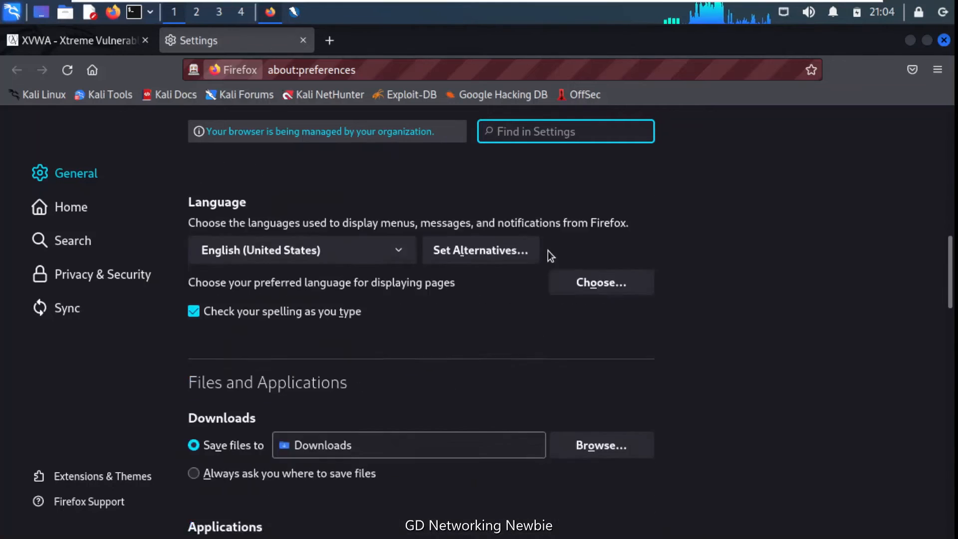
scroll(548, 254, "down", 12)
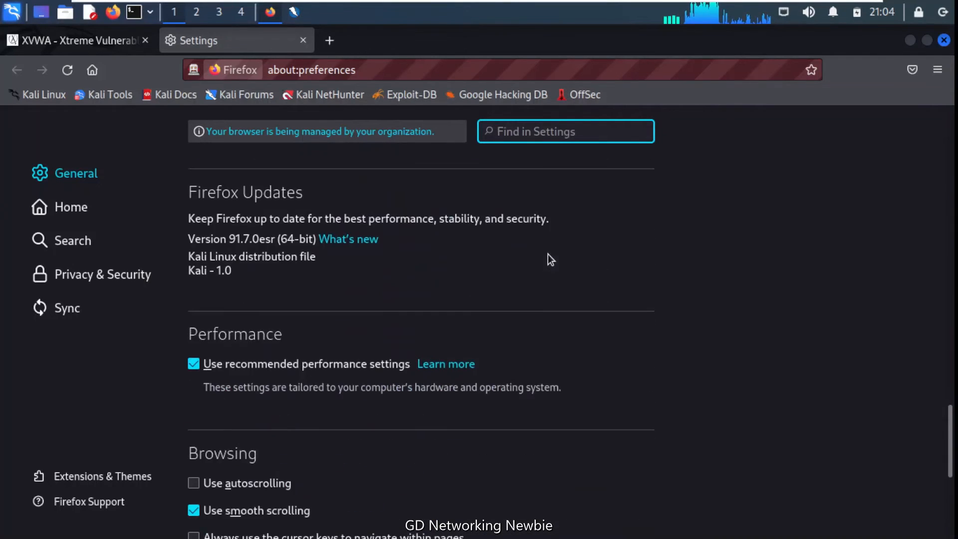
scroll(540, 298, "down", 5)
left_click(599, 466)
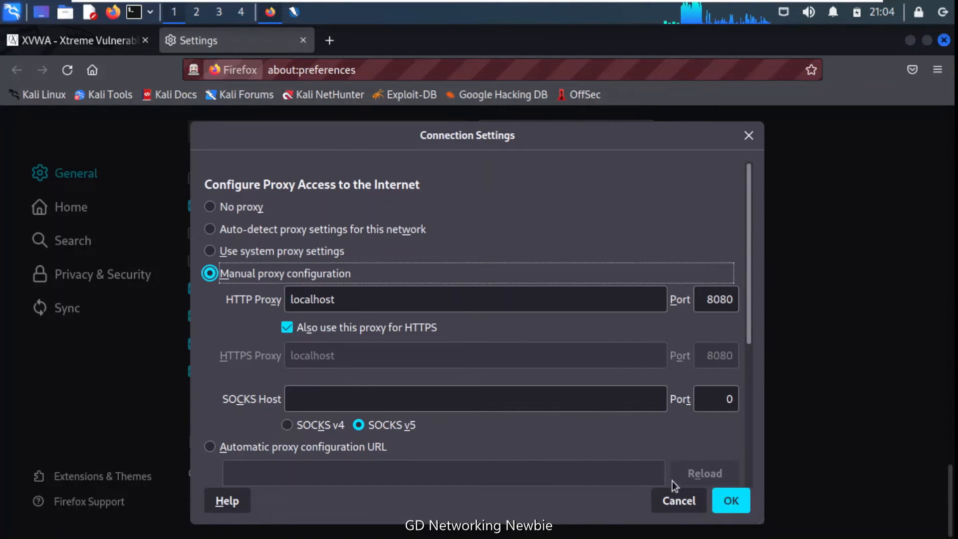
left_click(734, 502)
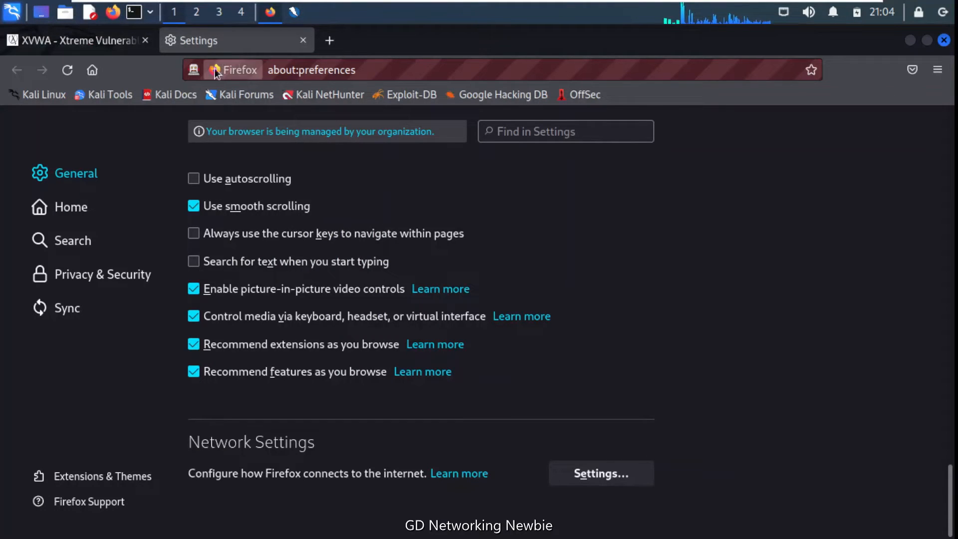
- Return to the XVWA page, continue past the HUD welcome to the target, and start the Spider with 192.168.33.133 added to the scope
left_click(123, 48)
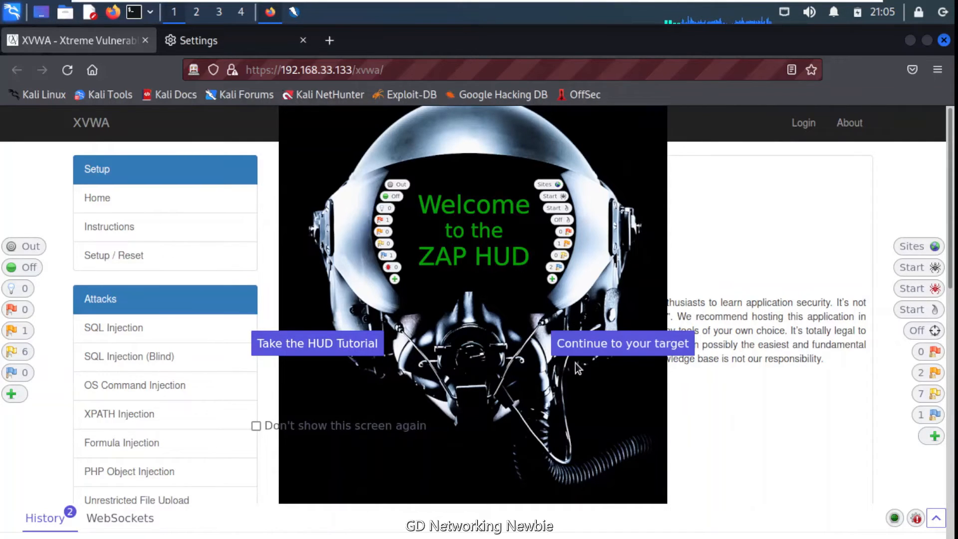
left_click(618, 350)
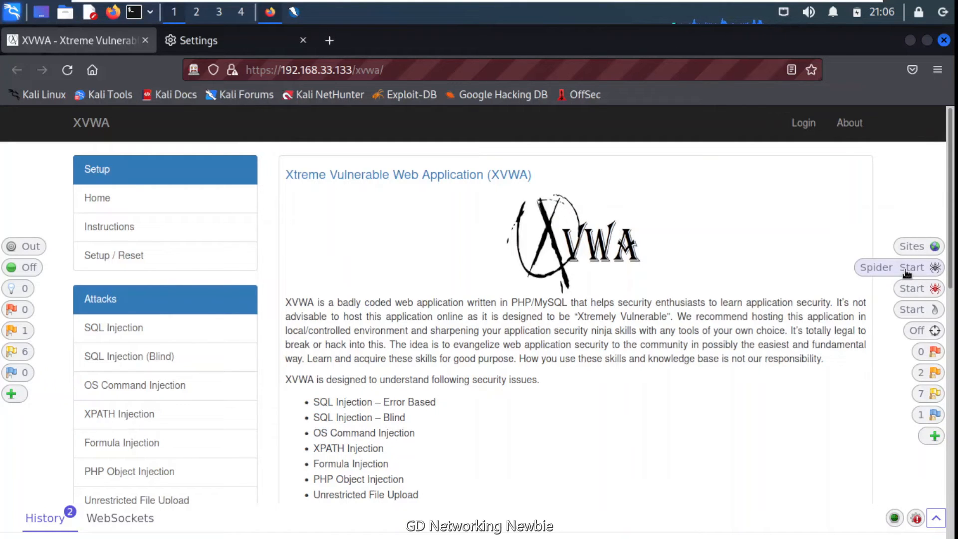
left_click(906, 269)
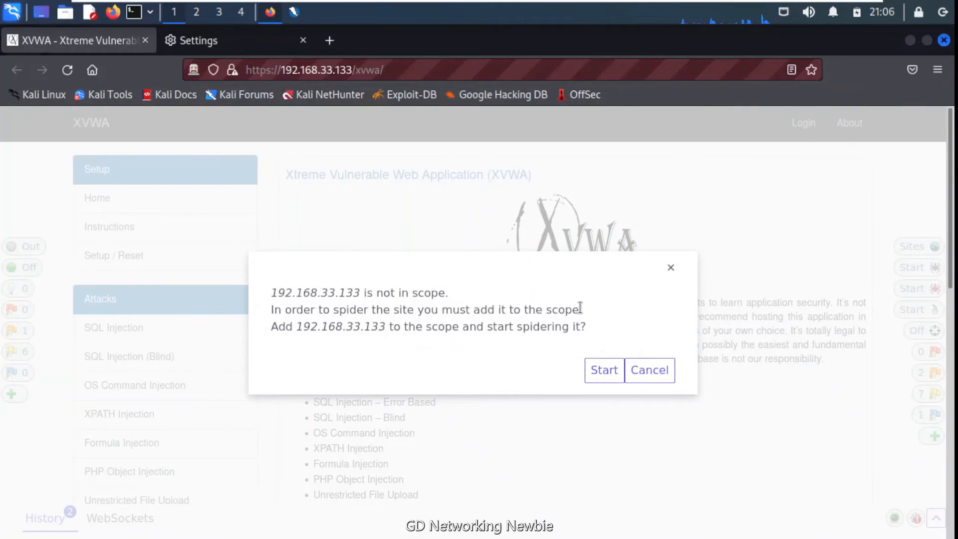
left_click(597, 373)
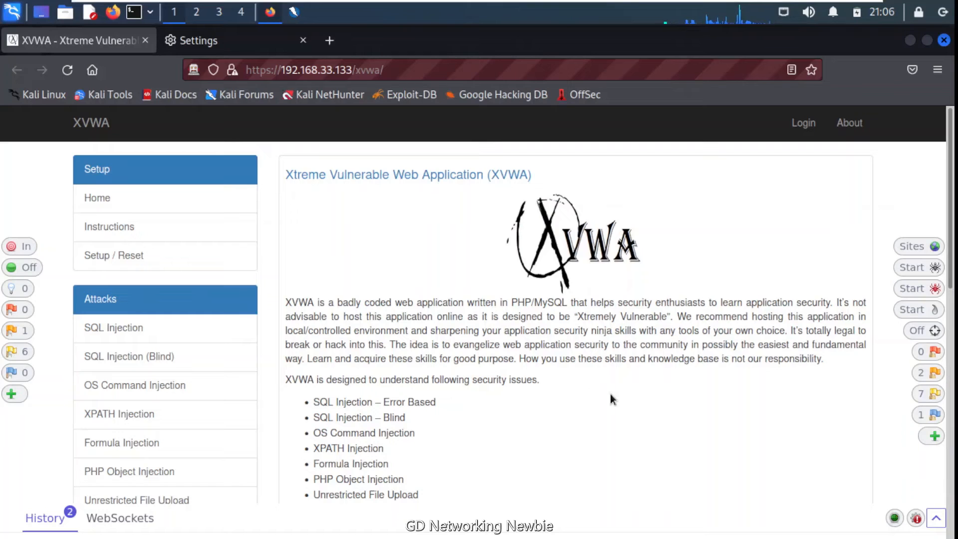
left_click(909, 44)
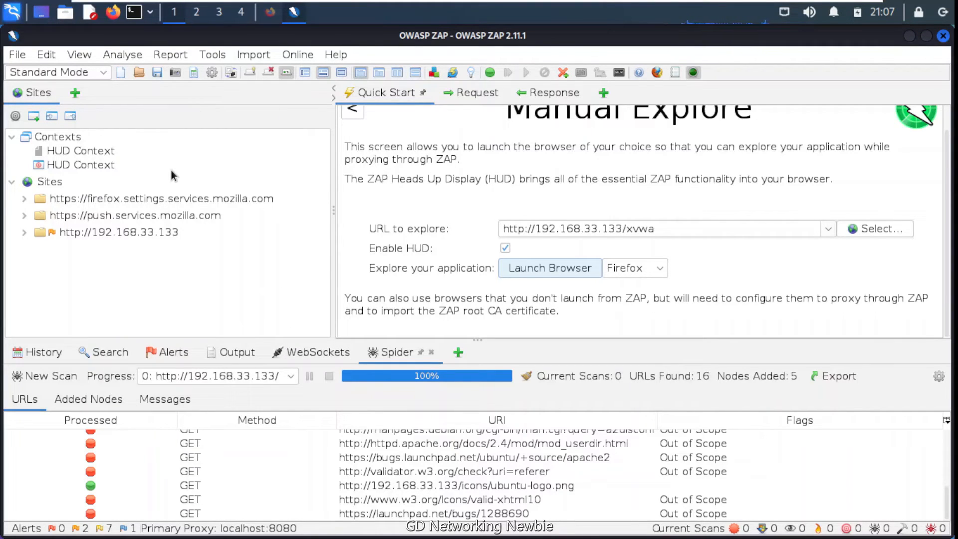
scroll(464, 186, "up", 1)
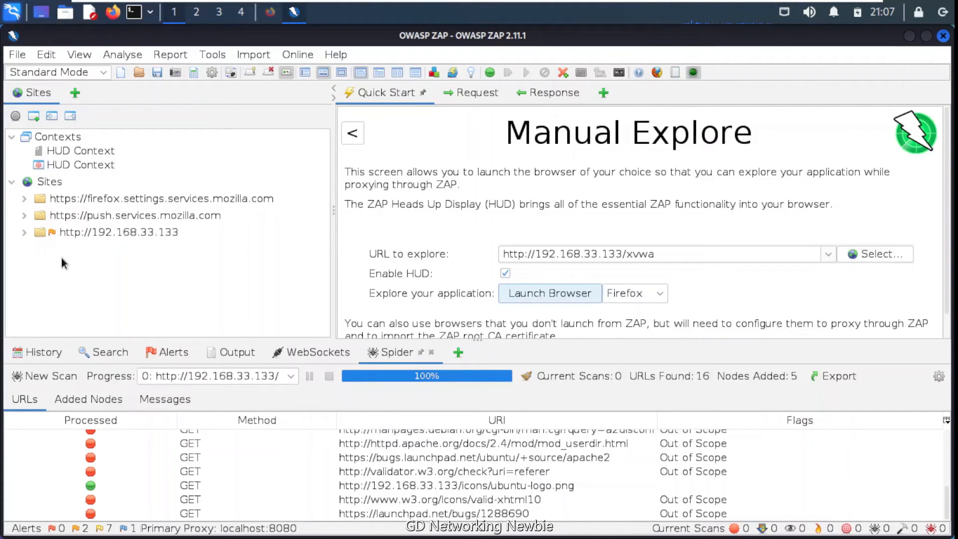
left_click(27, 234)
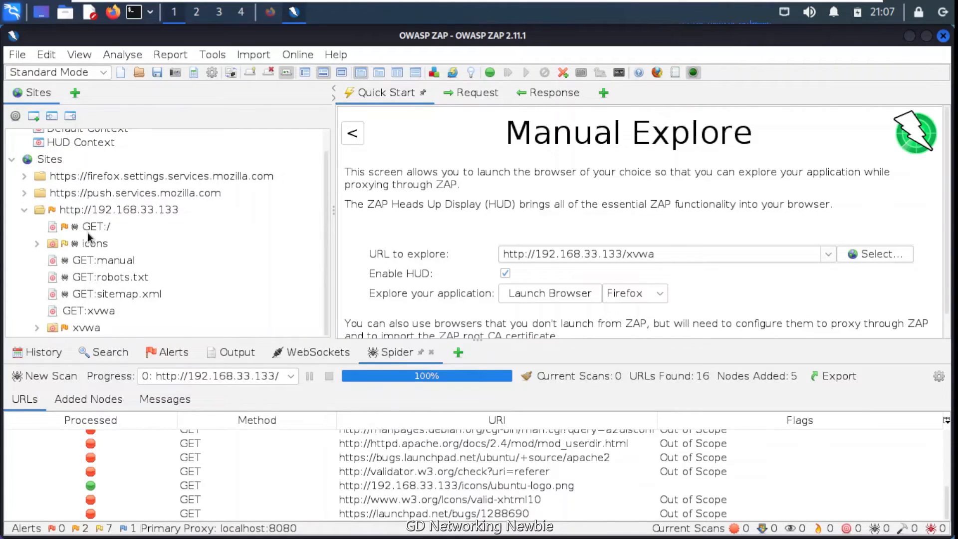
left_click(37, 329)
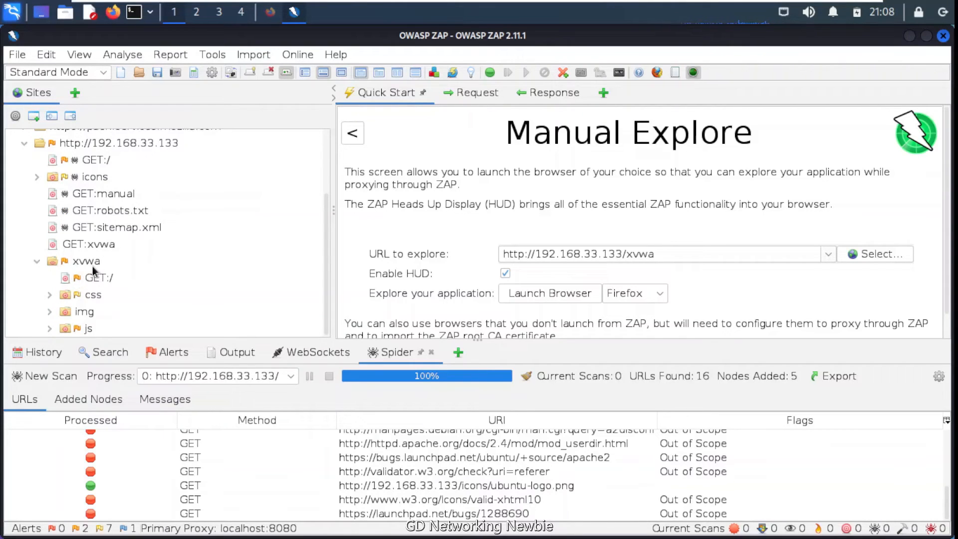
left_click(50, 295)
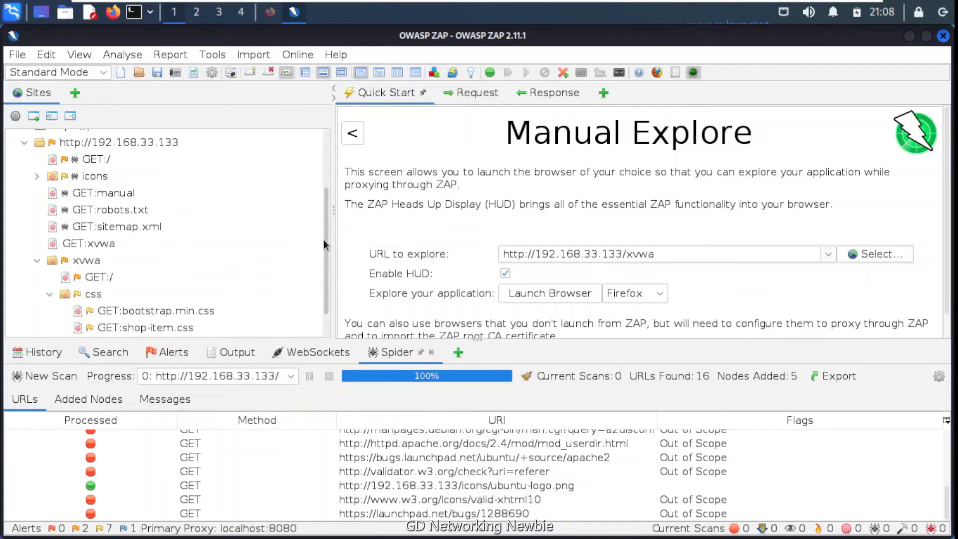
left_click_drag(323, 239, 326, 271)
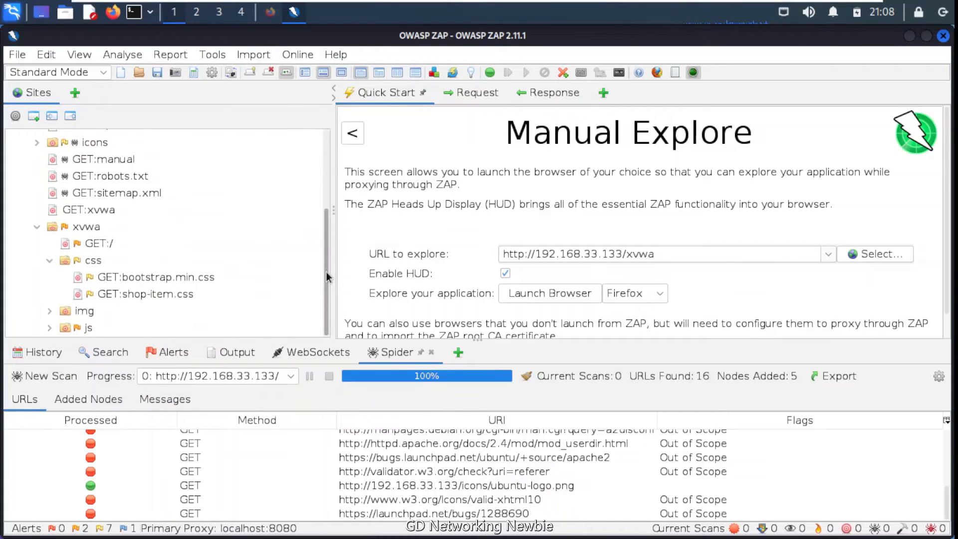
left_click(50, 312)
scroll(227, 301, "down", 1)
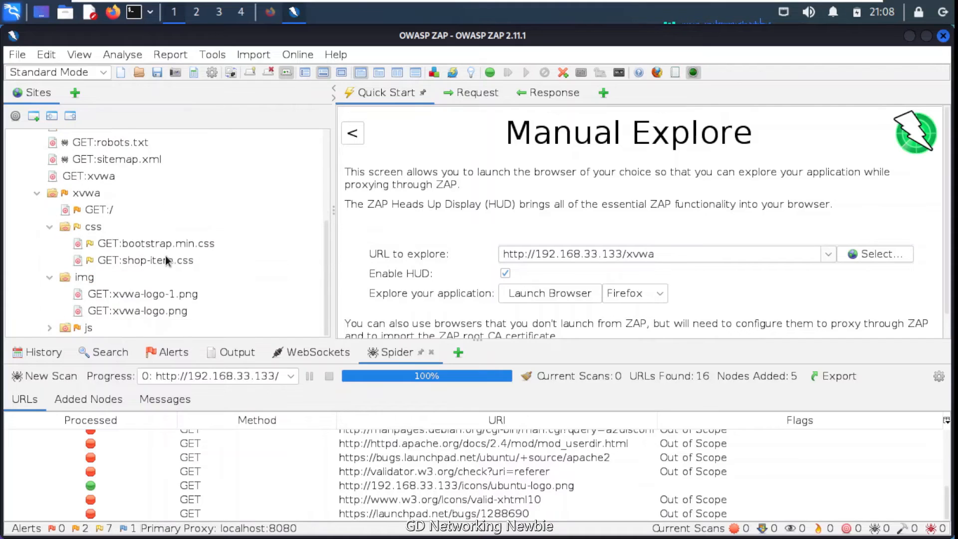
left_click(50, 328)
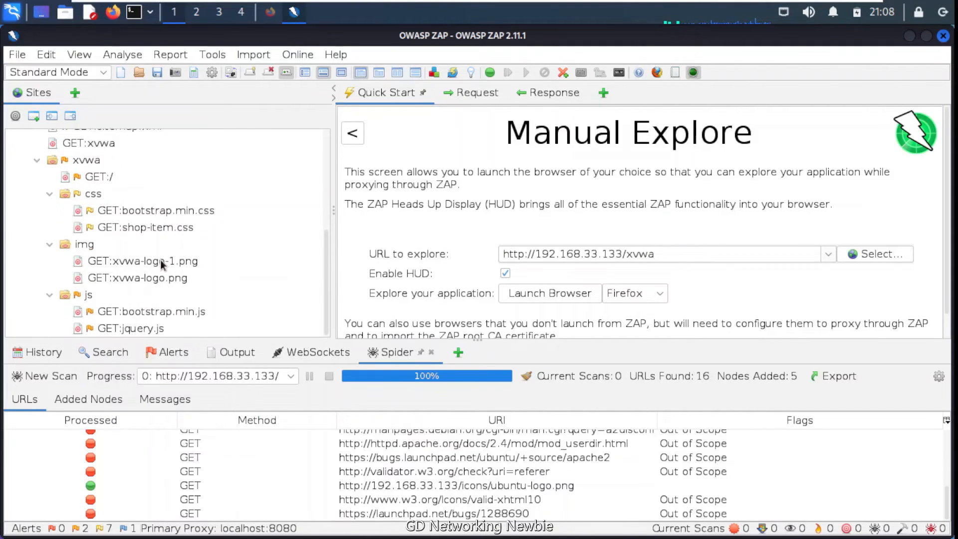
scroll(122, 220, "up", 4)
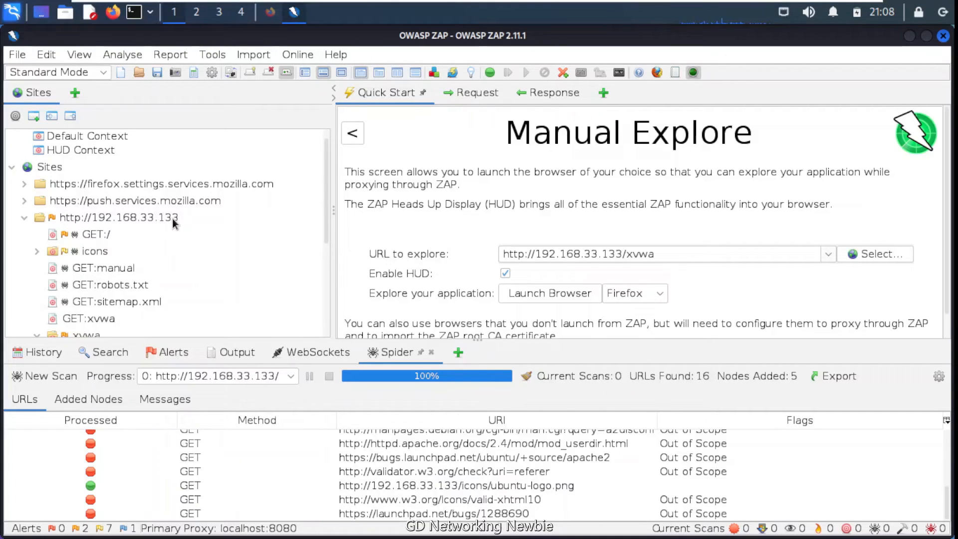
scroll(172, 218, "down", 1)
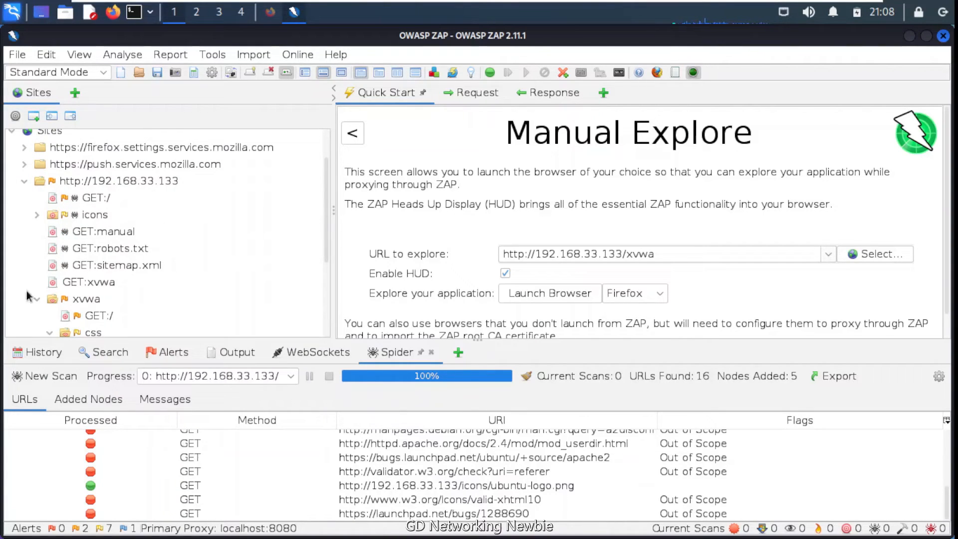
- Review the proxied requests in the History and look at the Search view
left_click(34, 358)
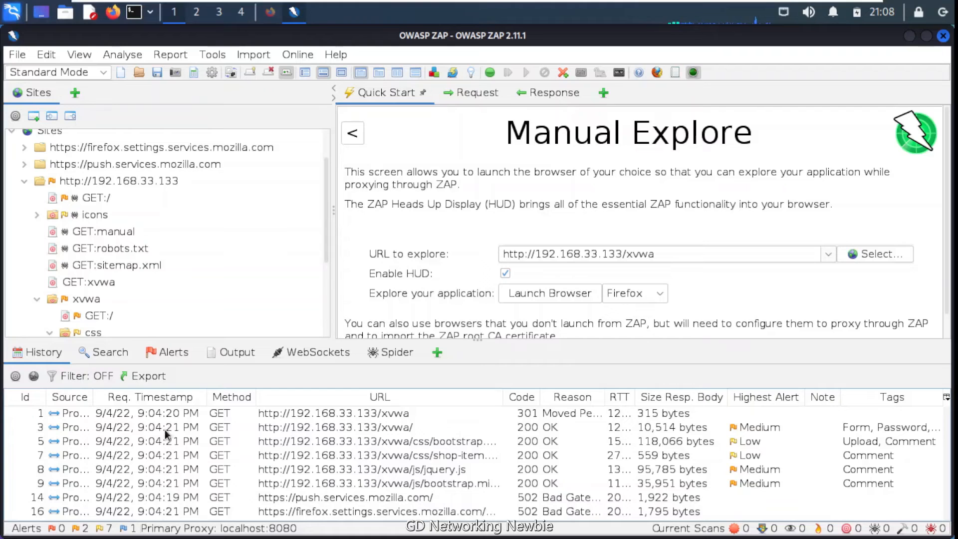
left_click_drag(133, 424, 143, 480)
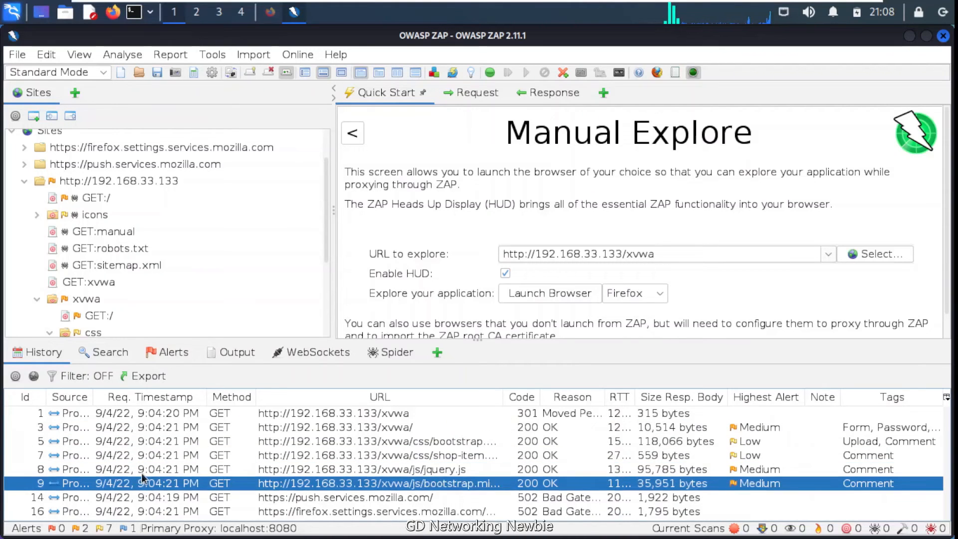
left_click(103, 353)
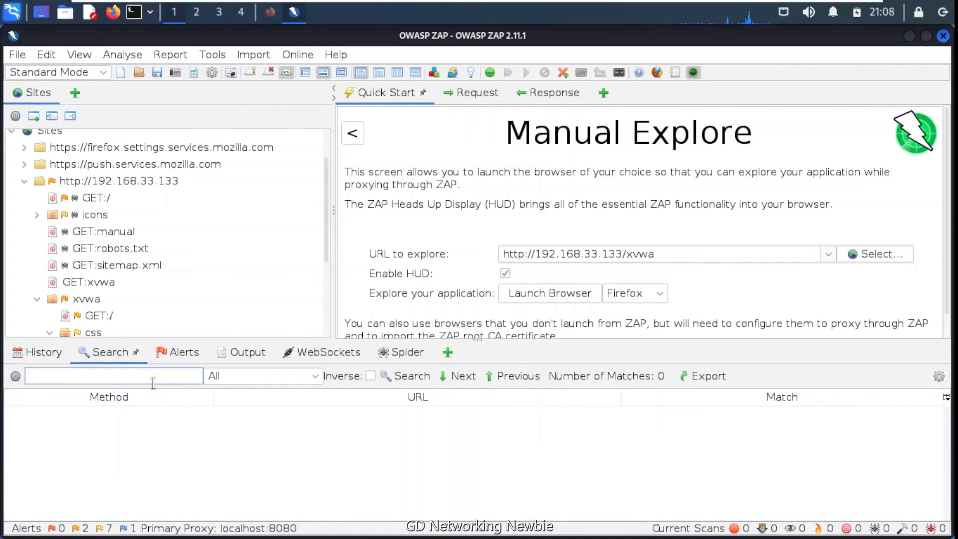
- Review the details of the raised alerts, from Vulnerable JS Library through Cross-Domain JavaScript Source File Inclusion
left_click(181, 354)
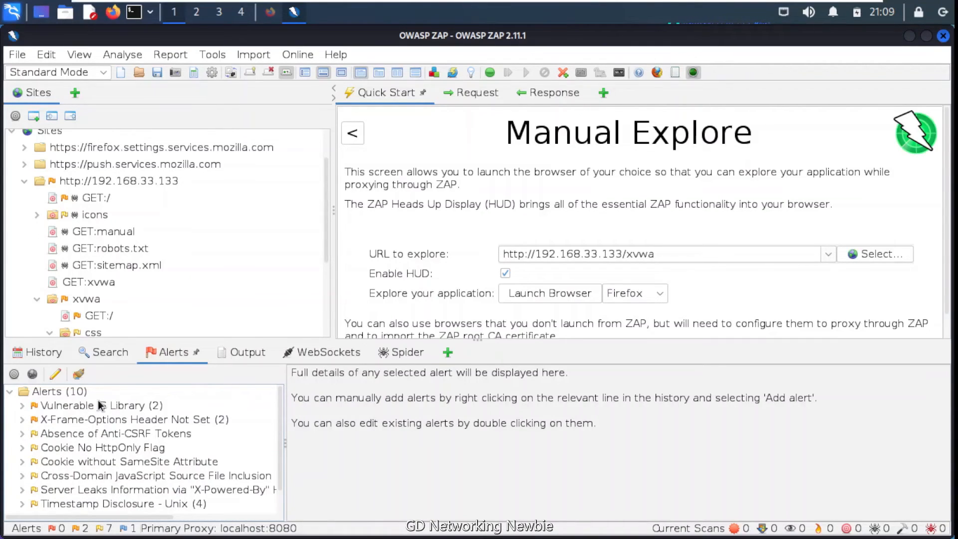
left_click(61, 406)
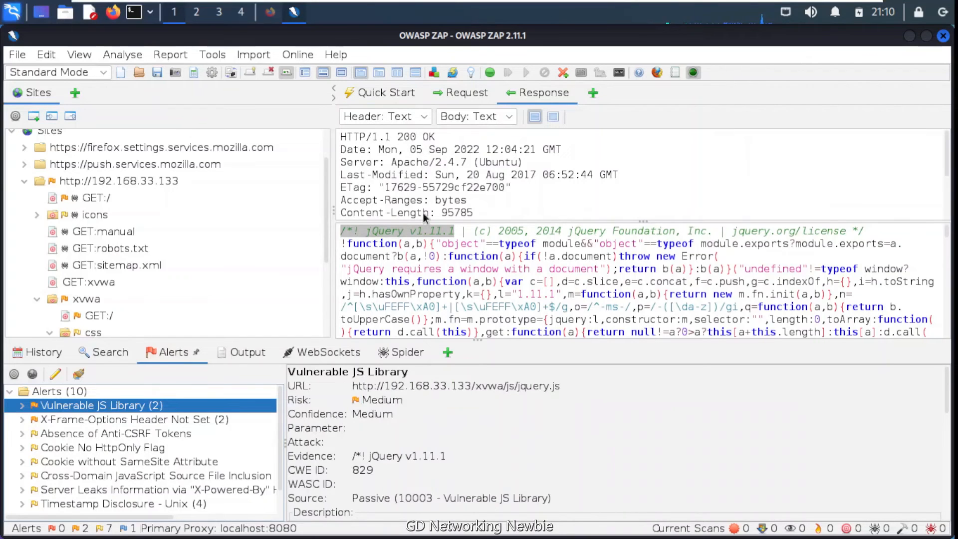
left_click(160, 423)
left_click(151, 432)
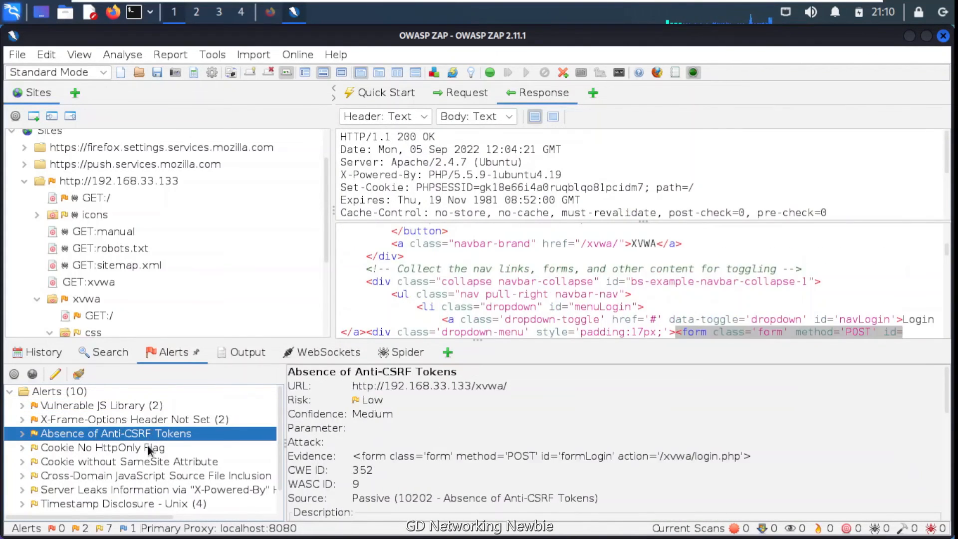
left_click(148, 448)
left_click(145, 462)
left_click(144, 476)
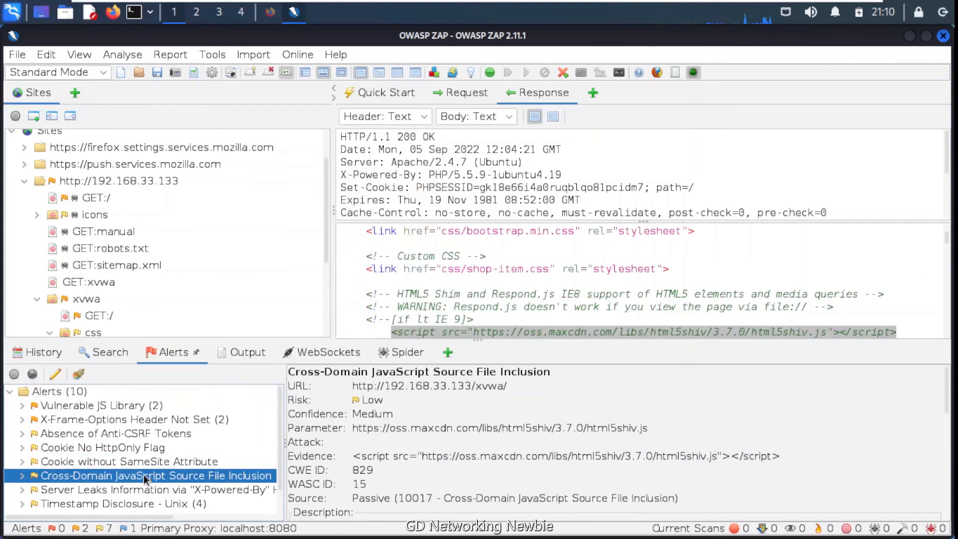
- Examine the Vulnerable JS Library alert's description, expand its affected URLs and inspect the bootstrap.min.js instance
left_click(82, 406)
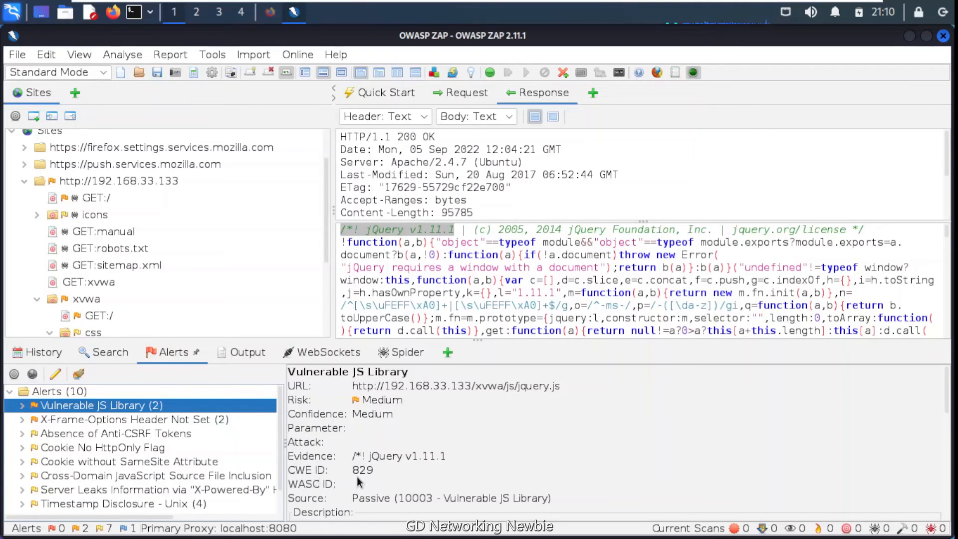
scroll(375, 458, "down", 3)
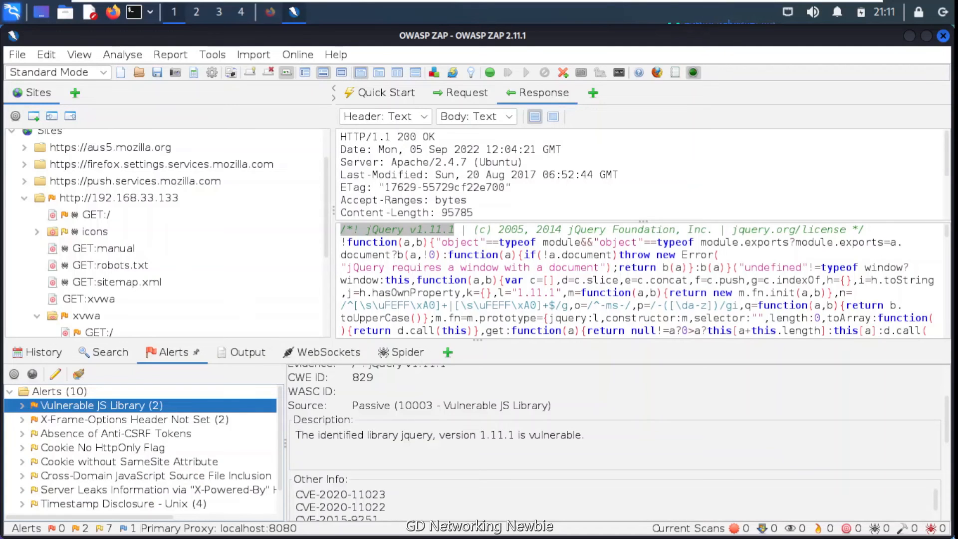
left_click(22, 406)
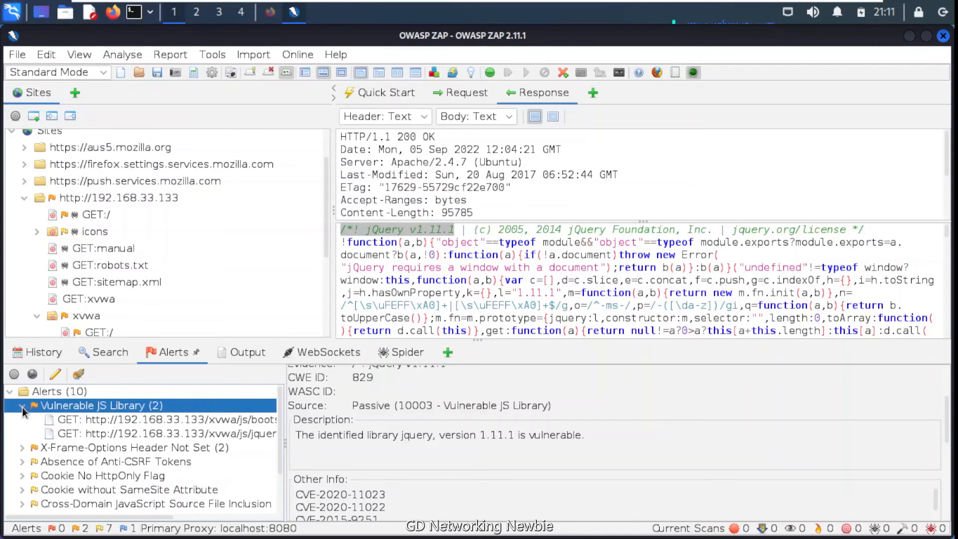
left_click(108, 422)
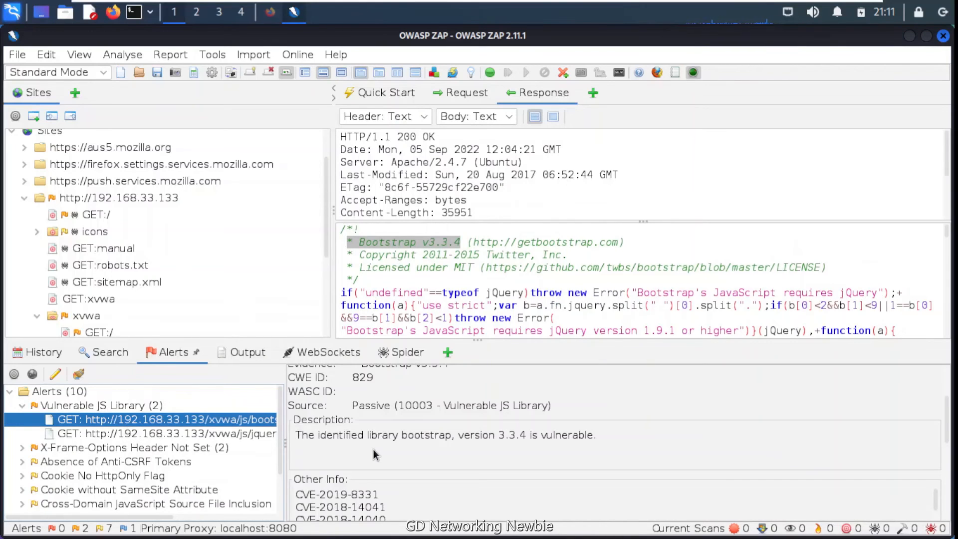
scroll(373, 439, "up", 3)
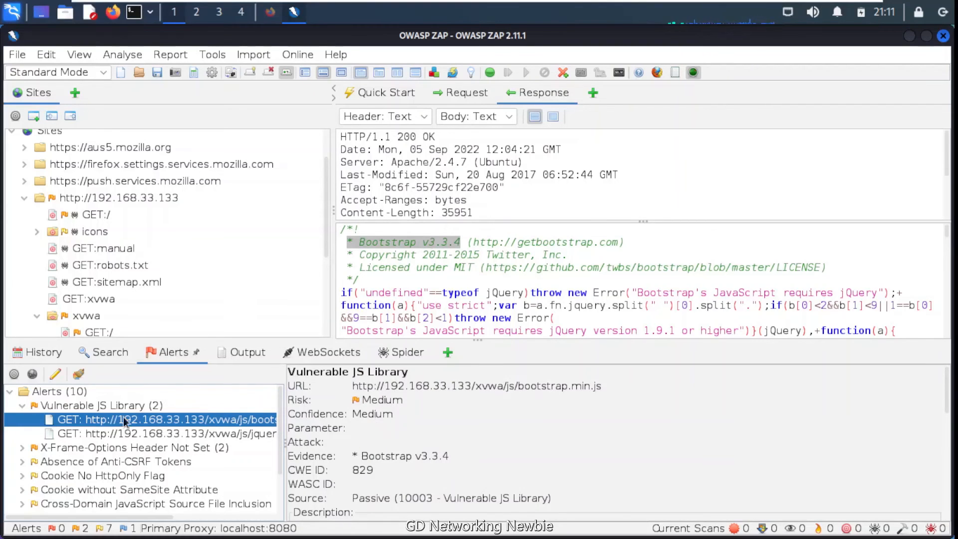
- Inspect the X-Frame-Options Header Not Set alert along with its HTTP request and the response's header and body
left_click(38, 454)
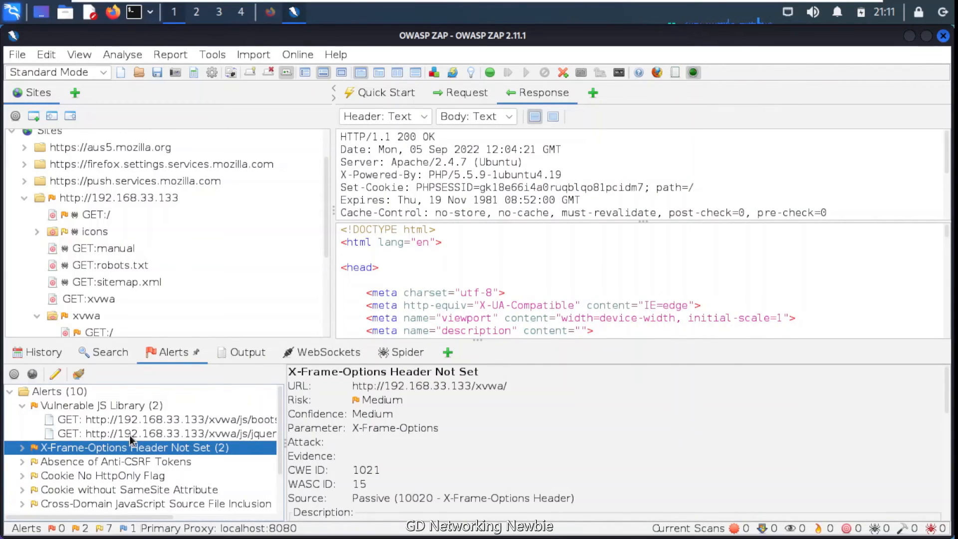
left_click(472, 94)
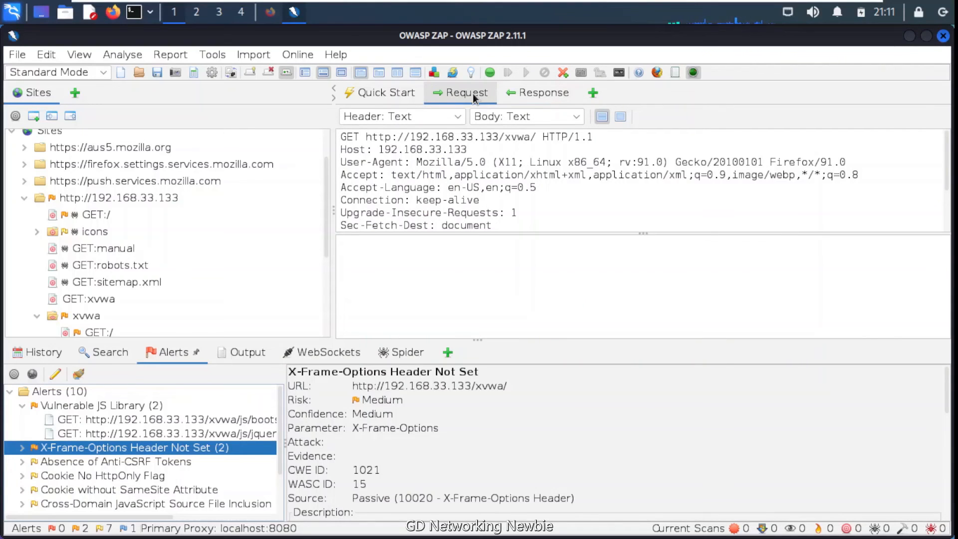
left_click(559, 96)
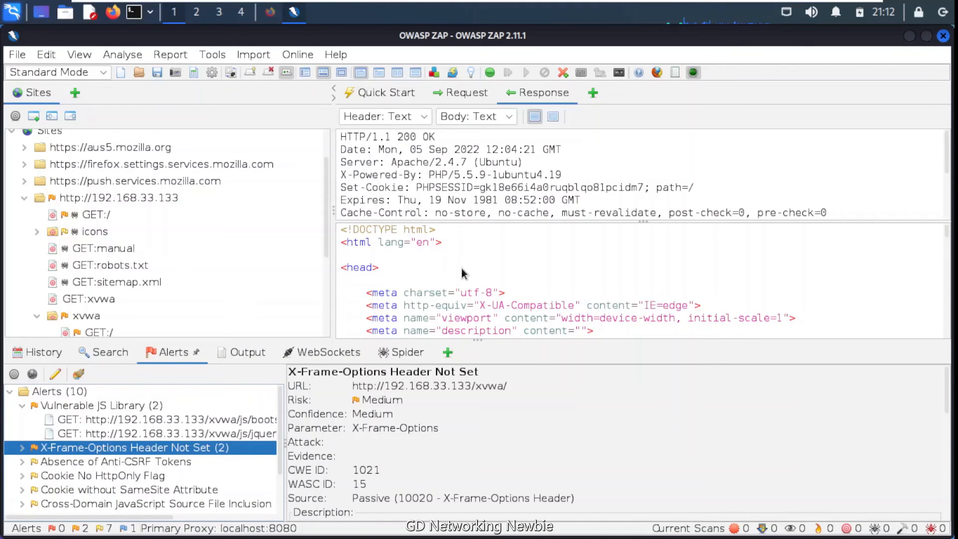
scroll(463, 267, "down", 4)
scroll(460, 268, "down", 2)
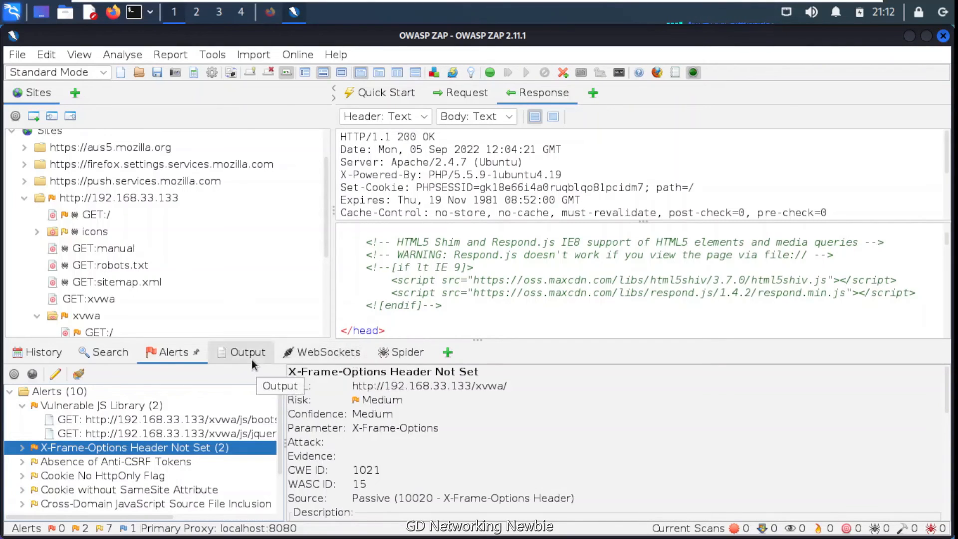
- Add the AJAX Spider view to the workspace and check the Spider results and WebSockets messages
left_click(449, 353)
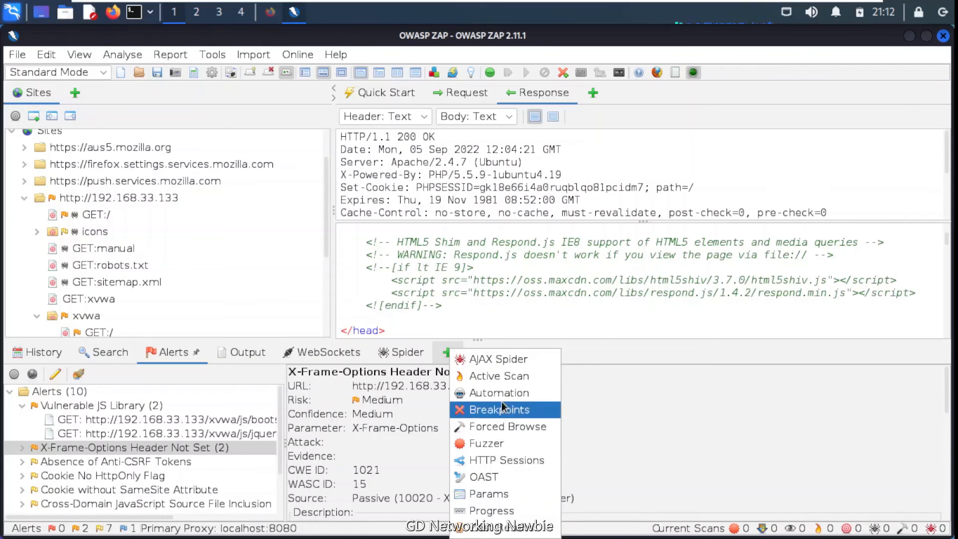
left_click(497, 361)
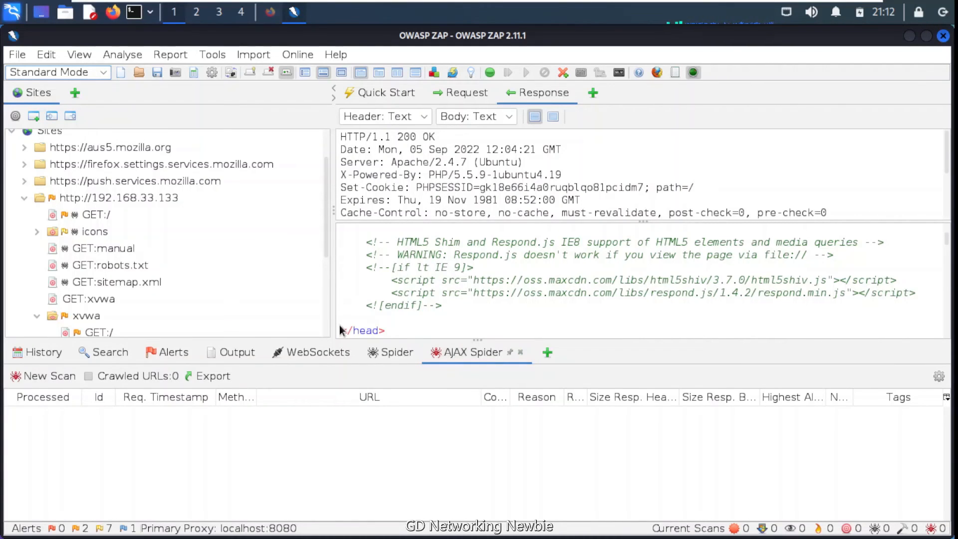
left_click(369, 357)
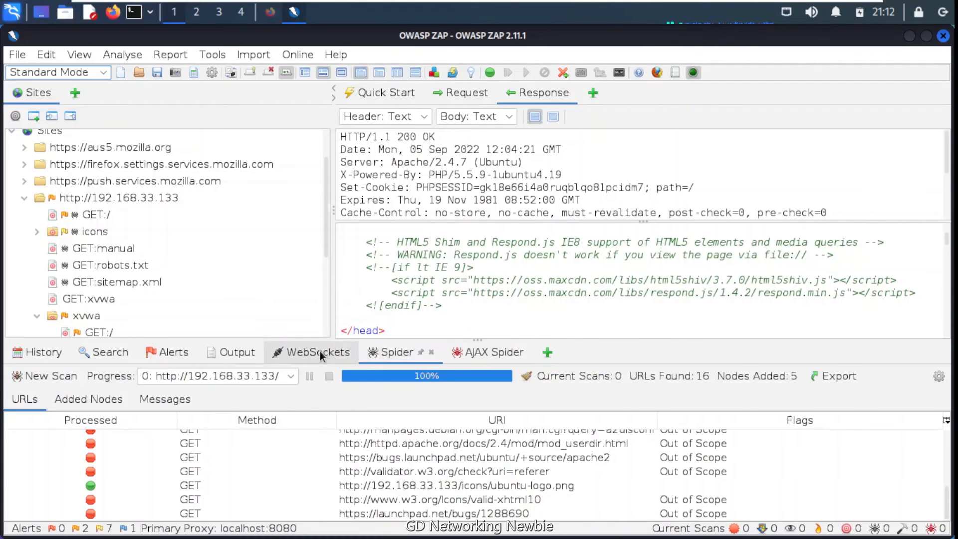
left_click(321, 351)
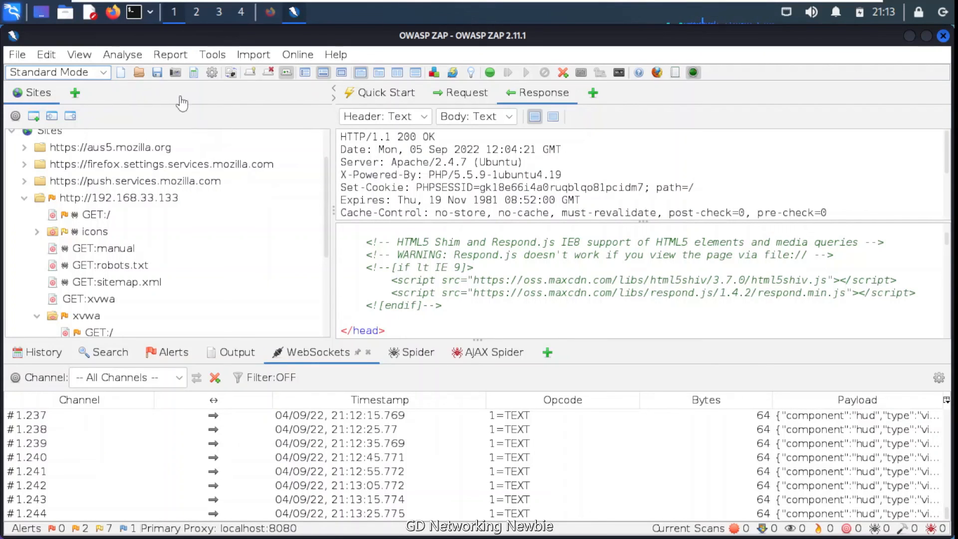
- Generate an HTML report titled ZAP Scanning Report, named 2022-09-04-ZAP-Report-.html, in /home/kali and display it
left_click(174, 56)
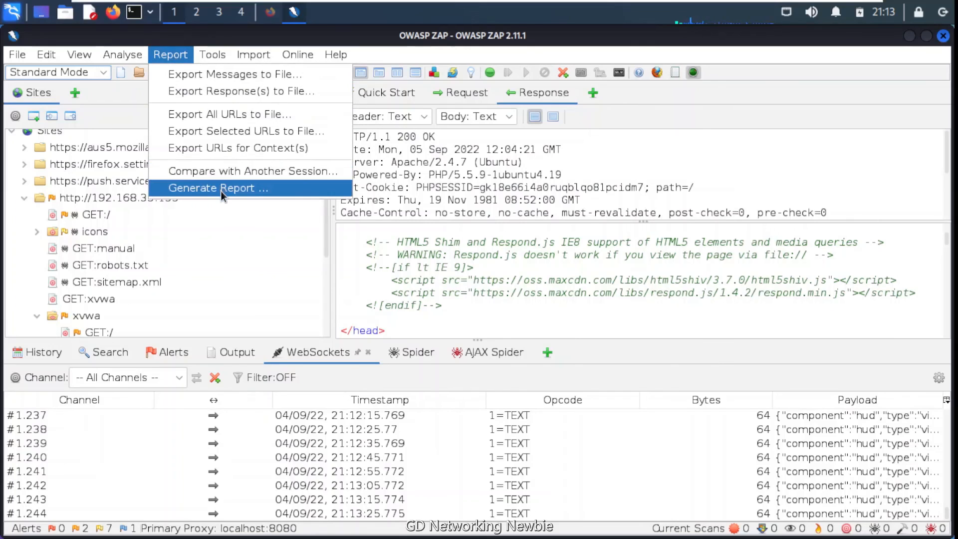
left_click(221, 190)
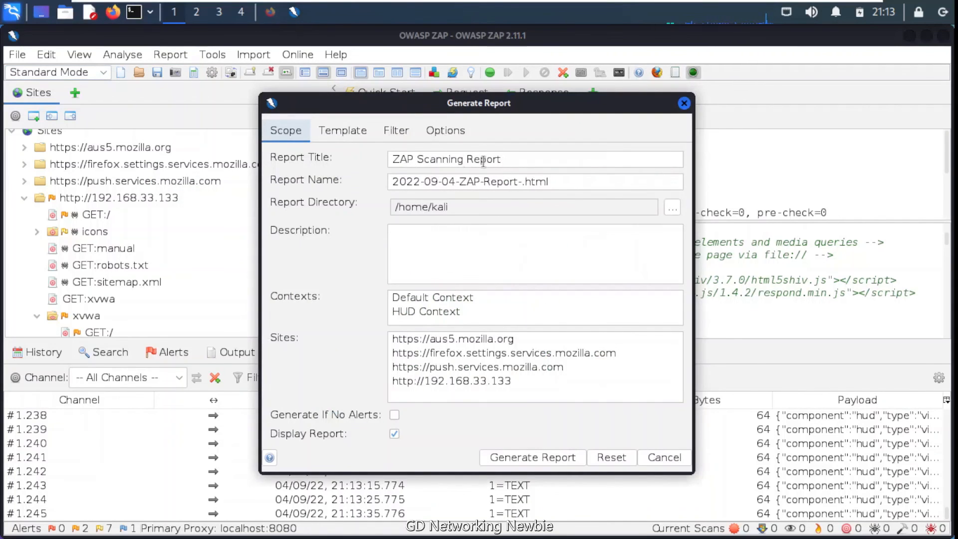
left_click(518, 159)
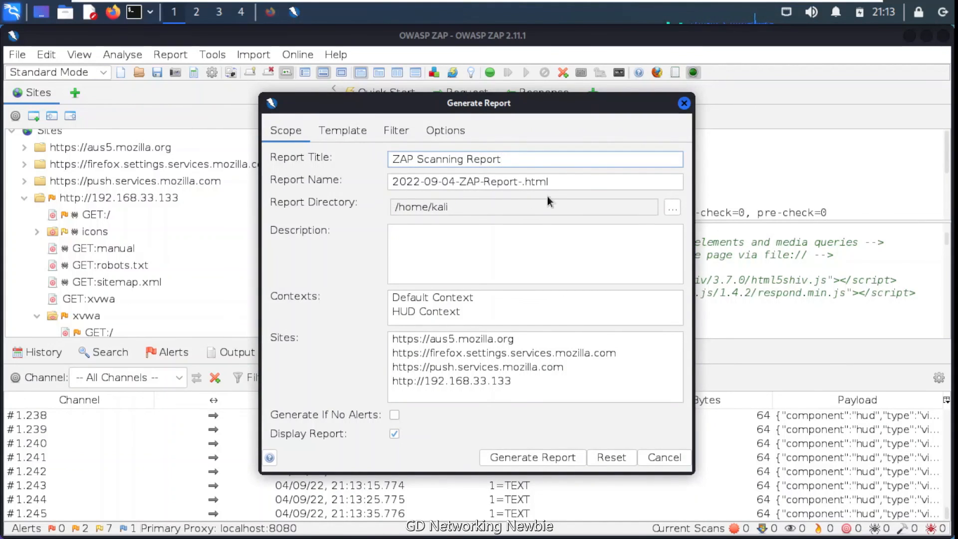
left_click(552, 456)
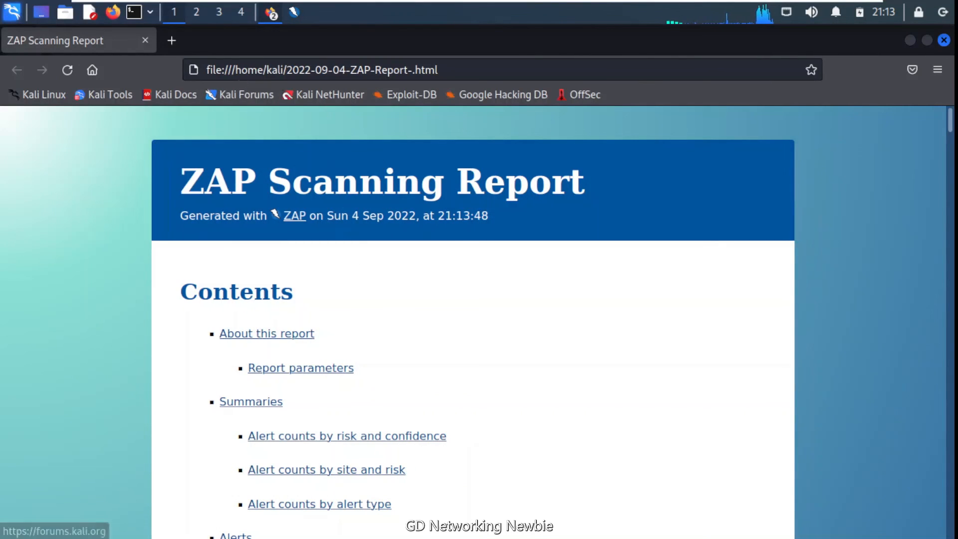
- Review the generated report's date and time and its contents list of summaries and alerts
scroll(355, 277, "down", 3)
scroll(355, 278, "down", 3)
scroll(355, 278, "up", 6)
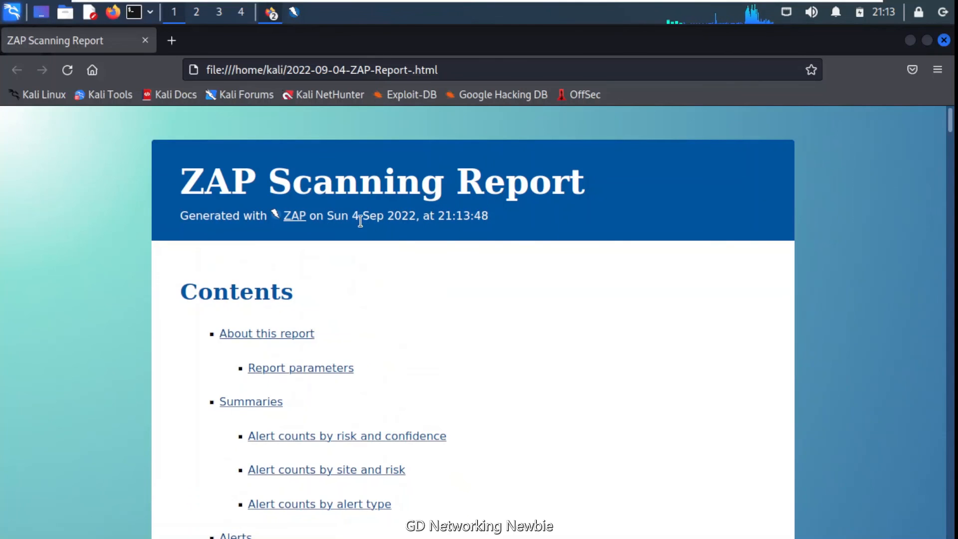
left_click_drag(356, 216, 387, 216)
left_click_drag(480, 216, 452, 217)
scroll(458, 263, "down", 3)
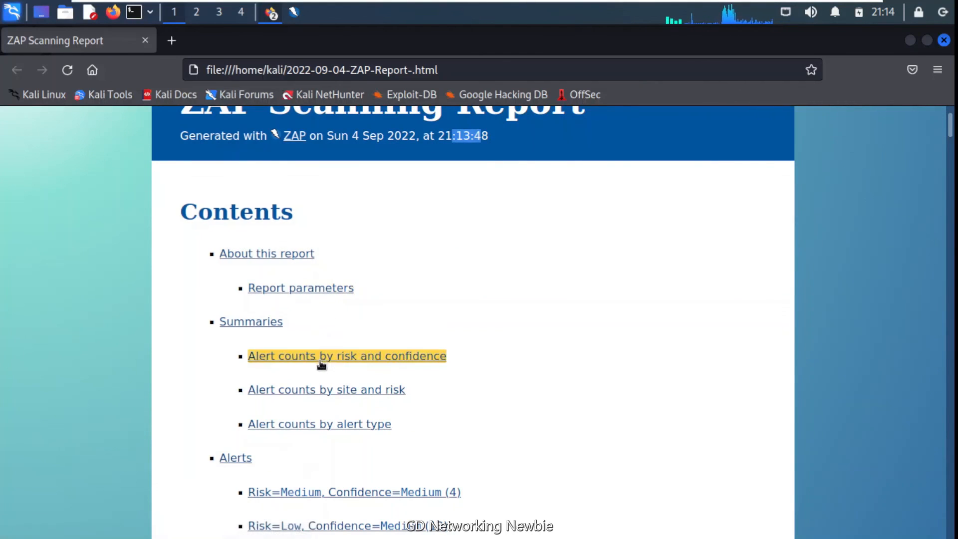
scroll(319, 365, "down", 10)
scroll(316, 375, "up", 8)
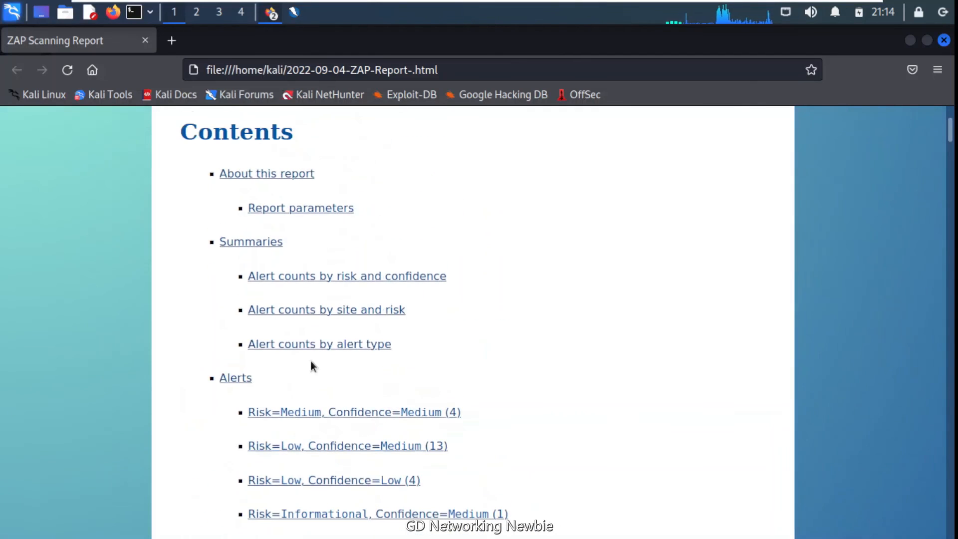
- Examine the report's alerts from the Medium risk, Medium confidence section through Timestamp Disclosure - Unix, and return to ZAP
left_click(306, 419)
scroll(409, 328, "down", 15)
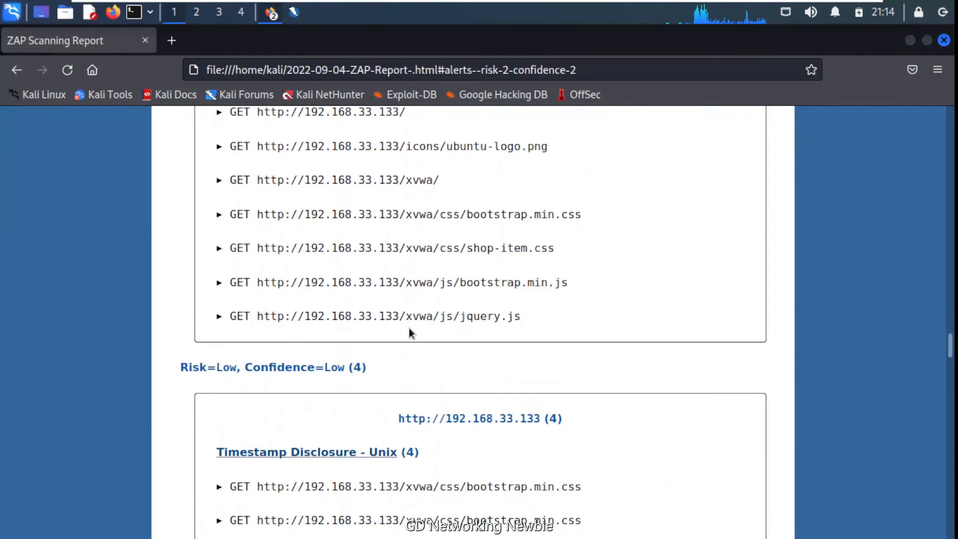
scroll(409, 333, "down", 3)
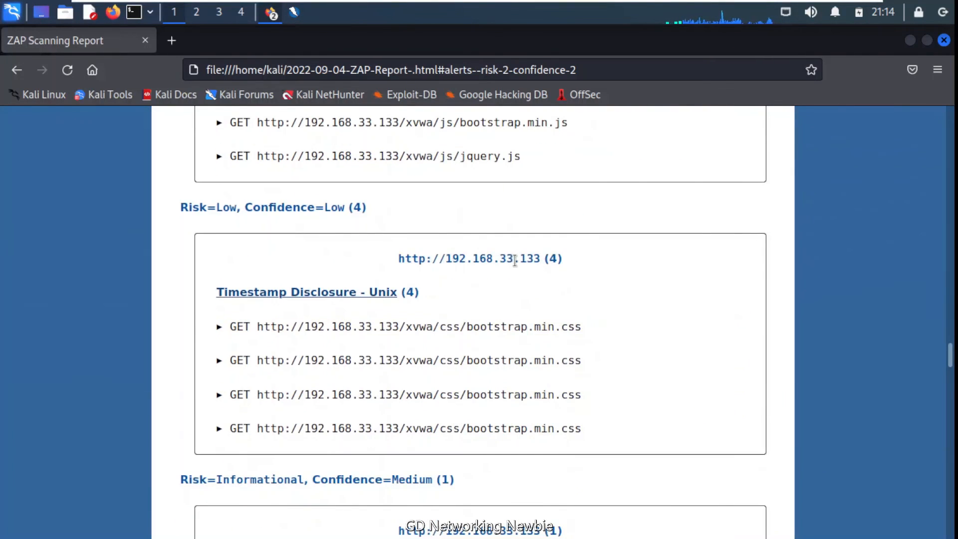
left_click_drag(445, 258, 529, 267)
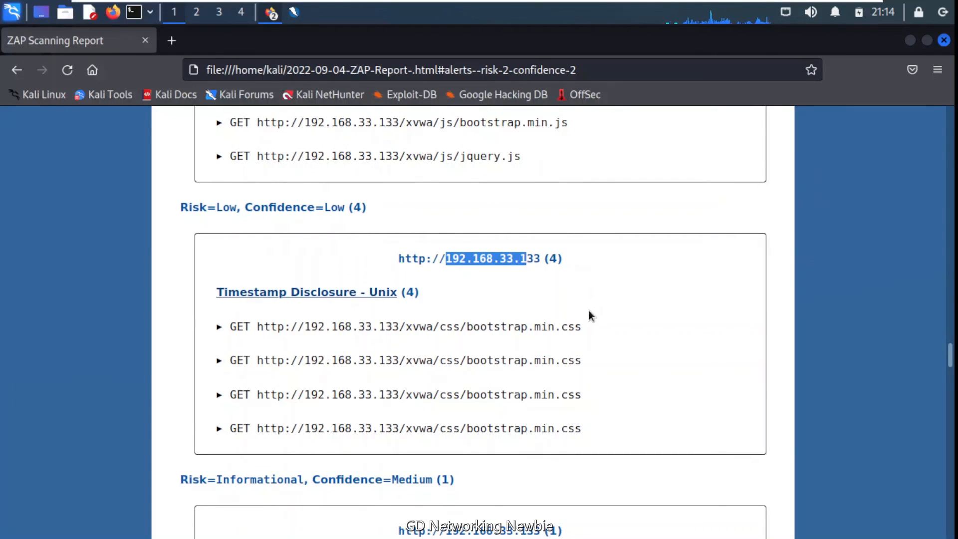
scroll(589, 312, "up", 20)
scroll(588, 322, "up", 20)
scroll(588, 322, "up", 15)
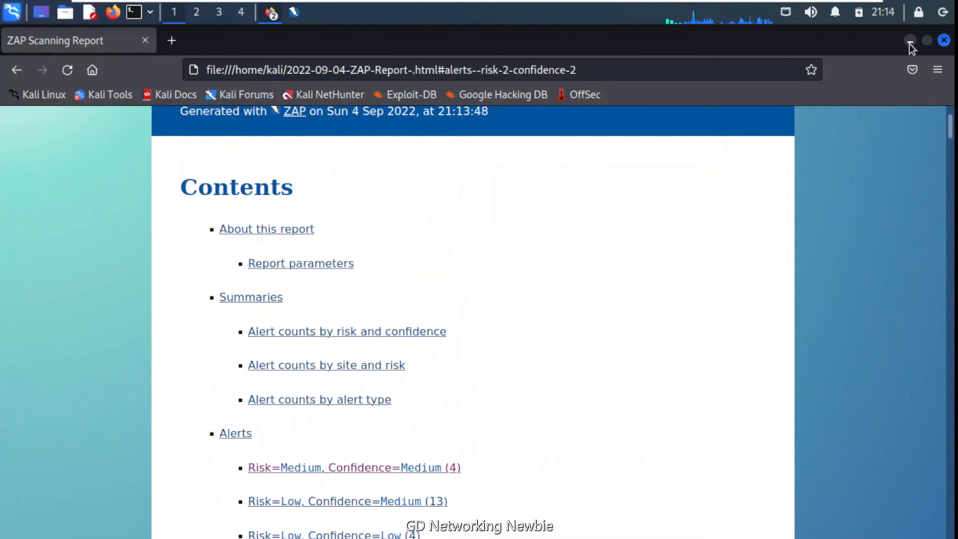
left_click(909, 44)
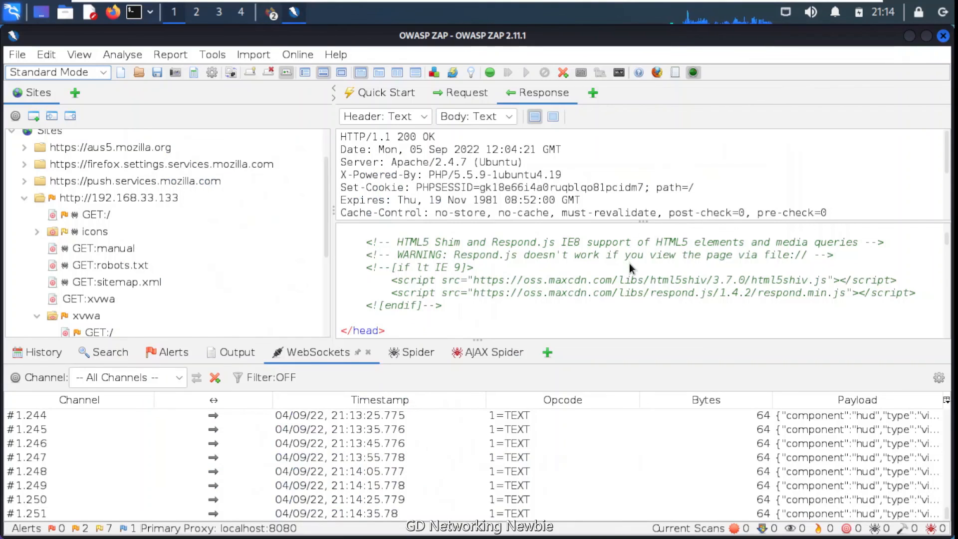